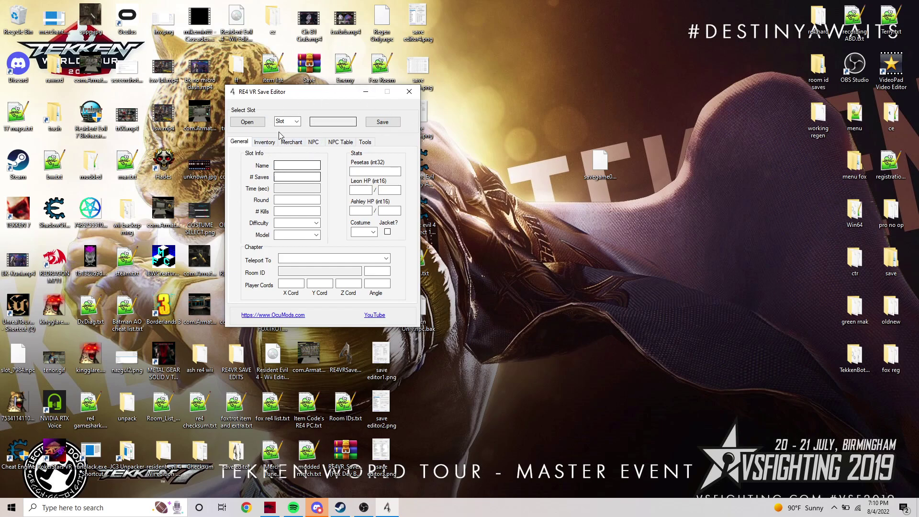
# Step: Open the save file savegame00.sav from the Desktop
pyautogui.click(247, 121)
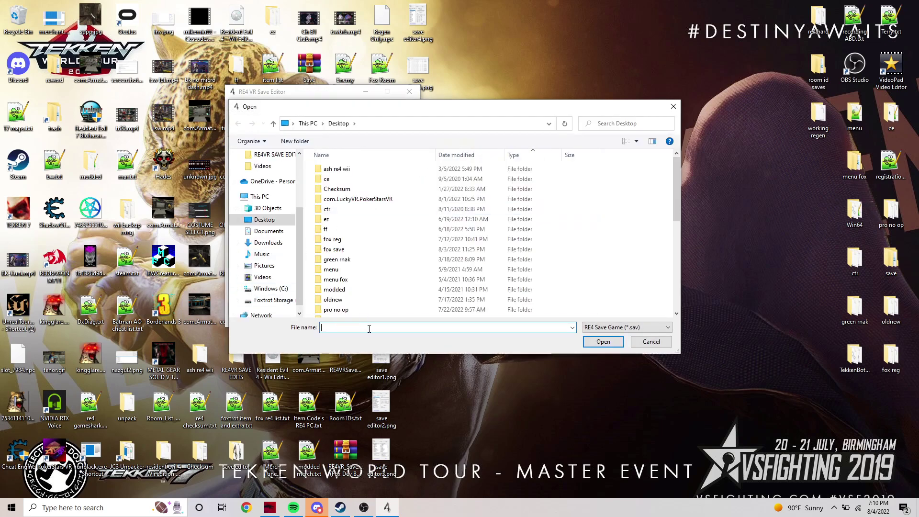
pyautogui.write('sa')
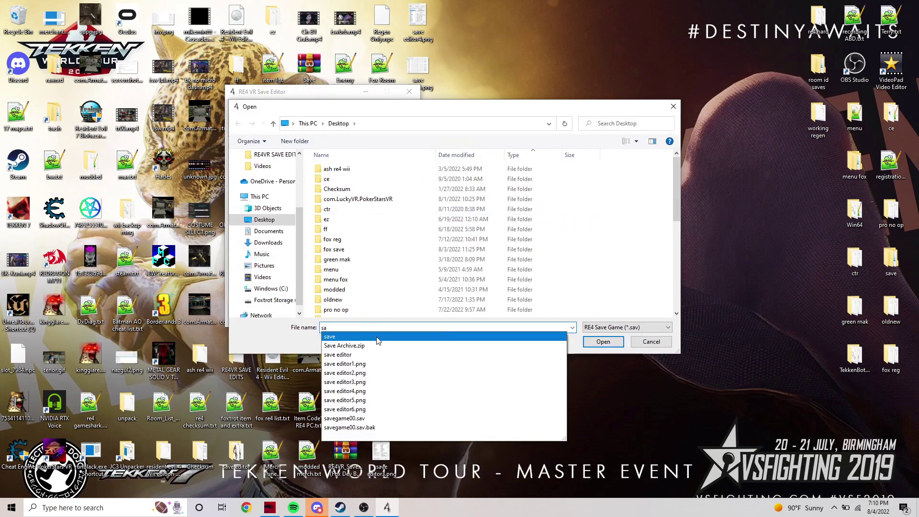
pyautogui.click(377, 418)
pyautogui.click(592, 341)
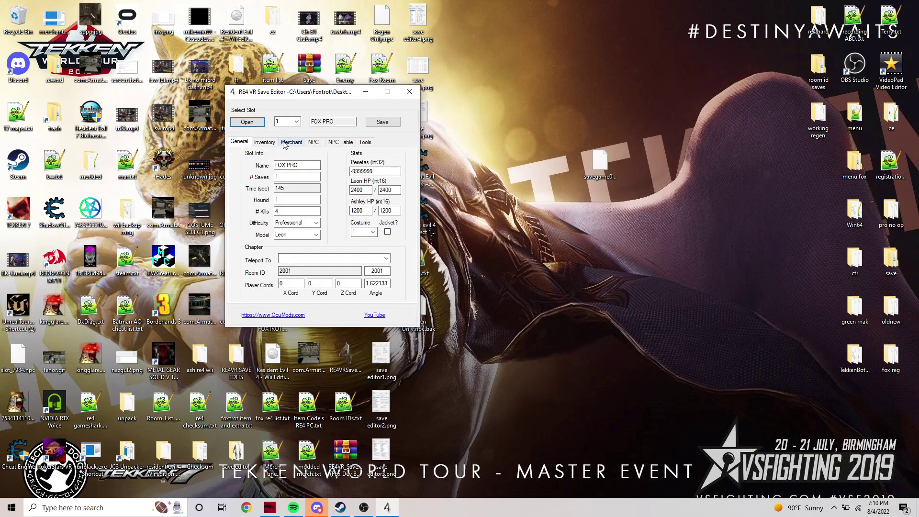
# Step: Look over the import and export tools and the inventory entries of slot 1
pyautogui.click(360, 141)
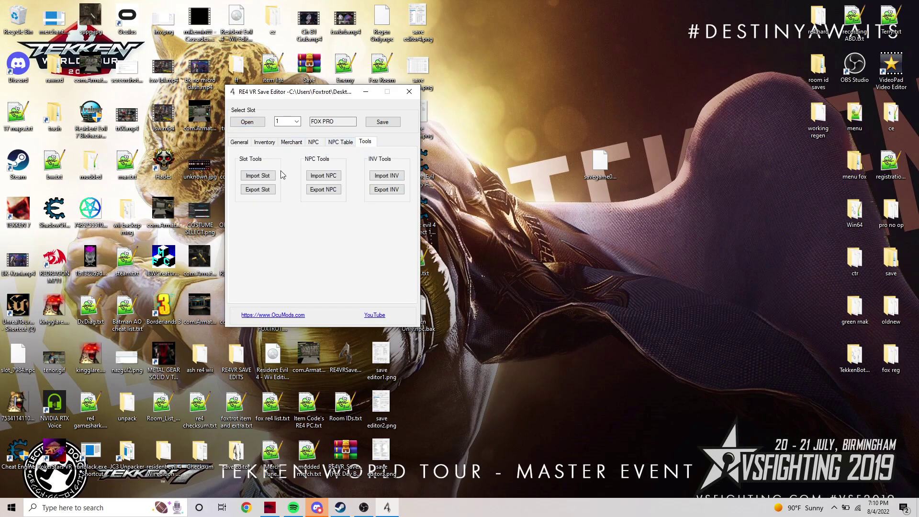
pyautogui.moveTo(298, 93); pyautogui.dragTo(446, 132)
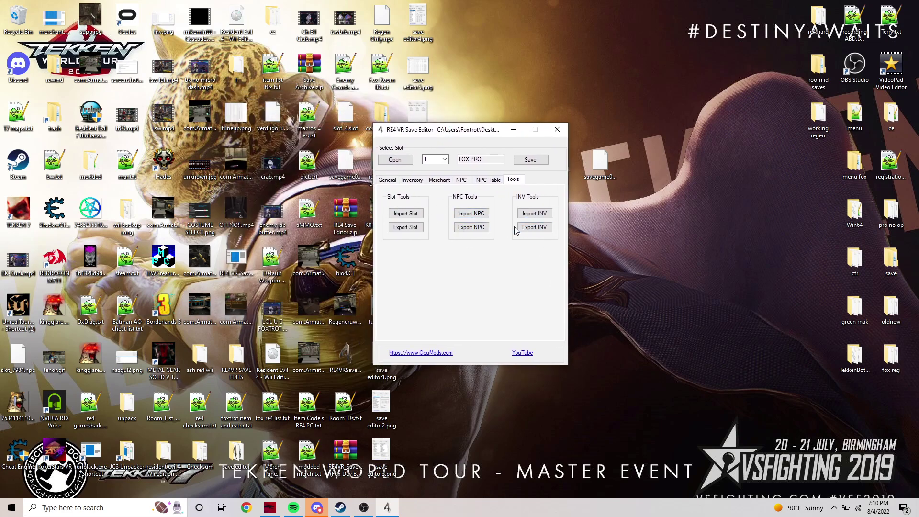
pyautogui.click(408, 180)
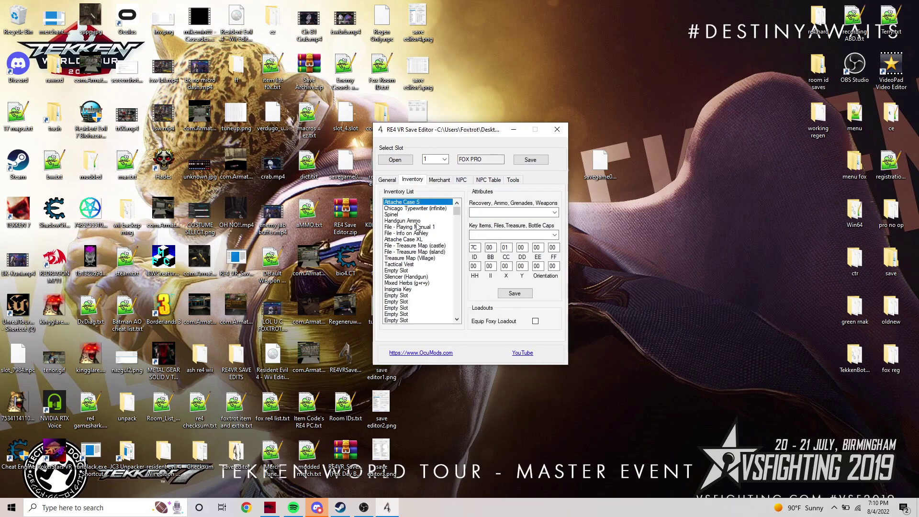
pyautogui.click(405, 295)
pyautogui.click(414, 204)
# Step: Examine the NPC list of slot 1, checking the hex data and layout values of several Iron Maiden 2 entries
pyautogui.click(462, 180)
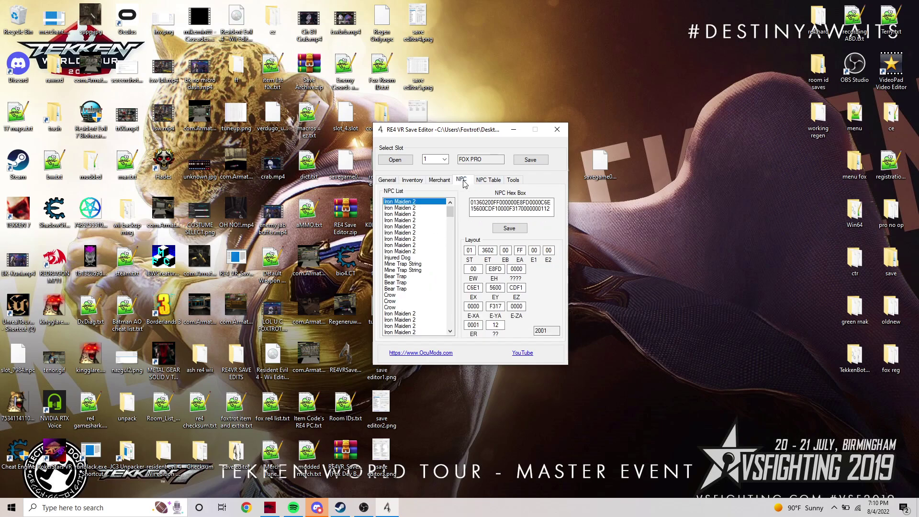
pyautogui.click(406, 314)
pyautogui.scroll(-15, 412, 287)
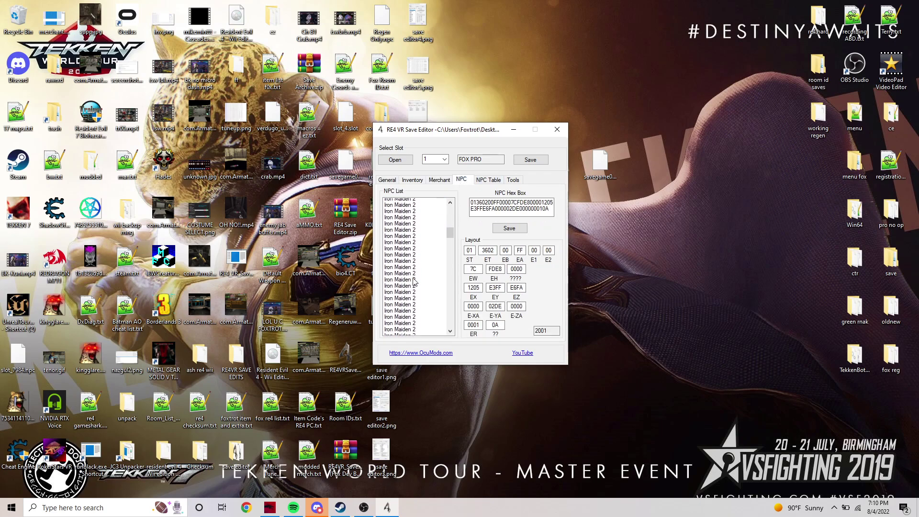
pyautogui.scroll(-10, 414, 282)
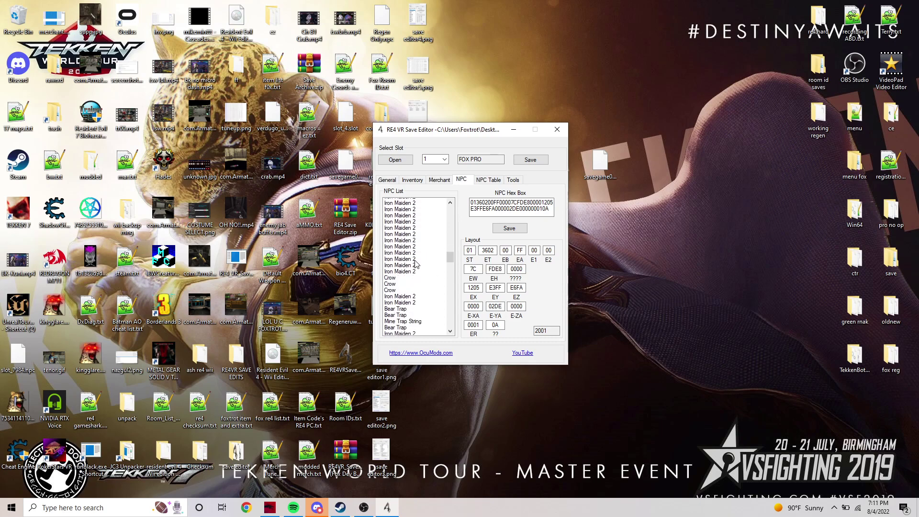
pyautogui.scroll(-3, 416, 264)
pyautogui.click(405, 254)
pyautogui.moveTo(449, 257); pyautogui.dragTo(452, 205)
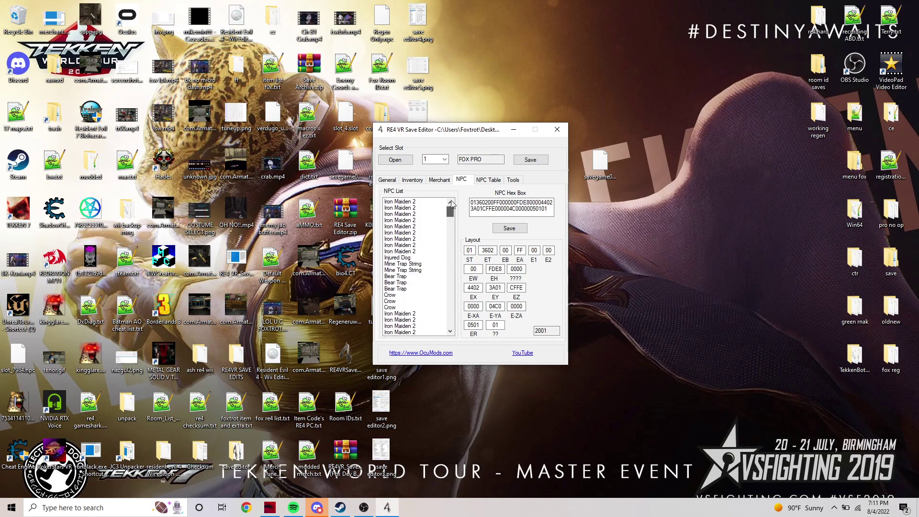
pyautogui.click(410, 202)
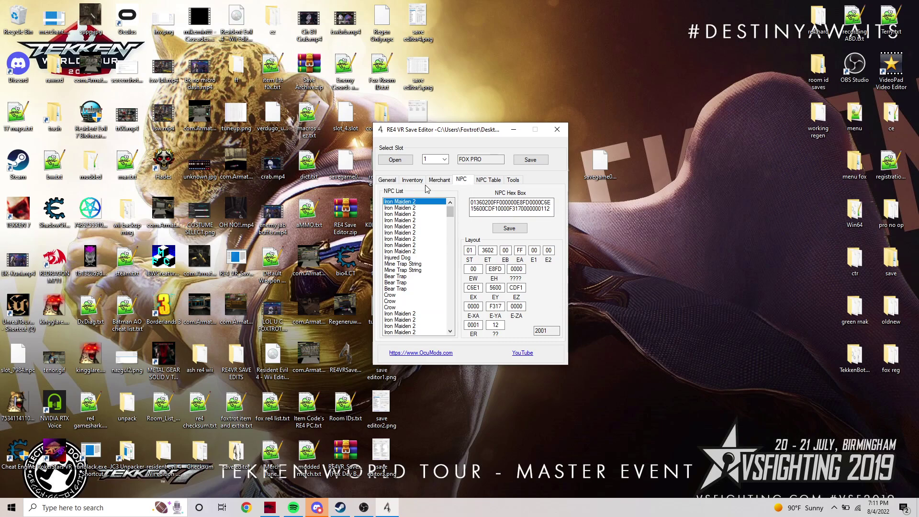
pyautogui.click(515, 182)
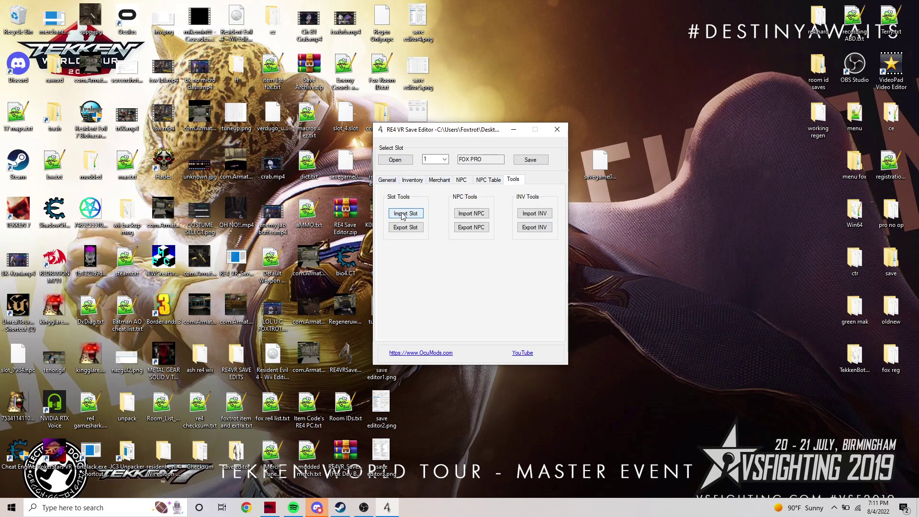
pyautogui.click(419, 182)
pyautogui.click(390, 182)
pyautogui.click(430, 182)
pyautogui.click(480, 181)
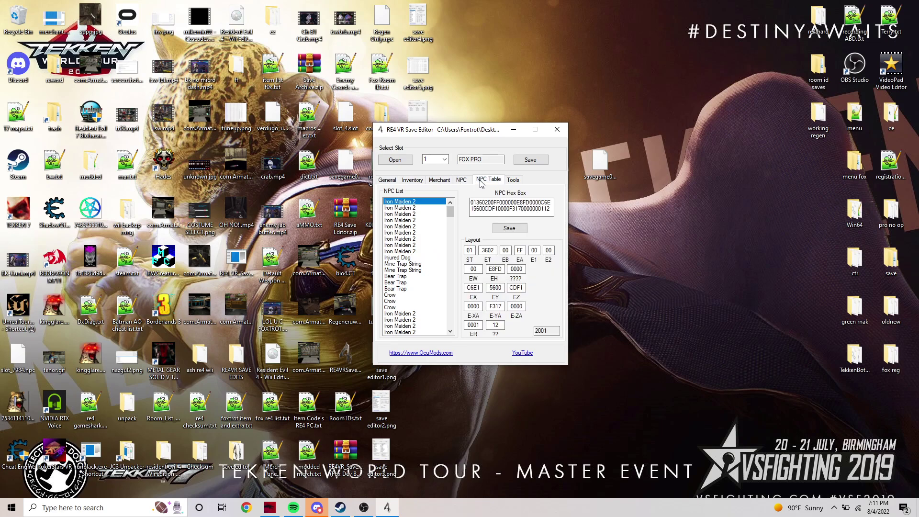
# Step: Export slot 1 as a slot file to the Desktop and move the editor window off the exported file
pyautogui.hotkey('ctrl', 'Tab')
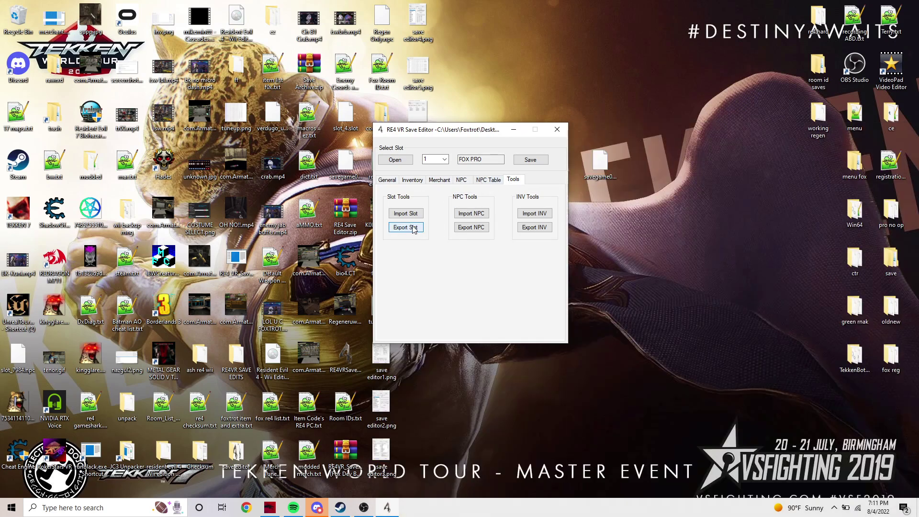
pyautogui.click(414, 228)
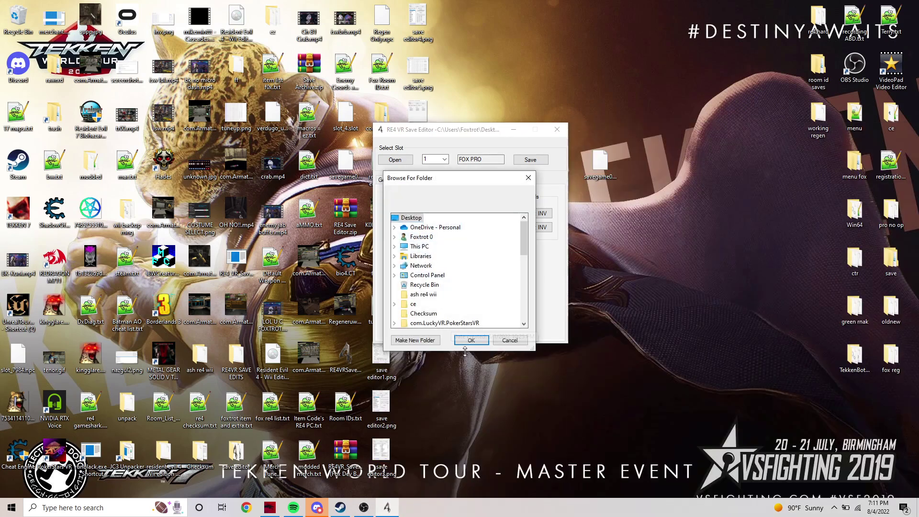
pyautogui.click(470, 338)
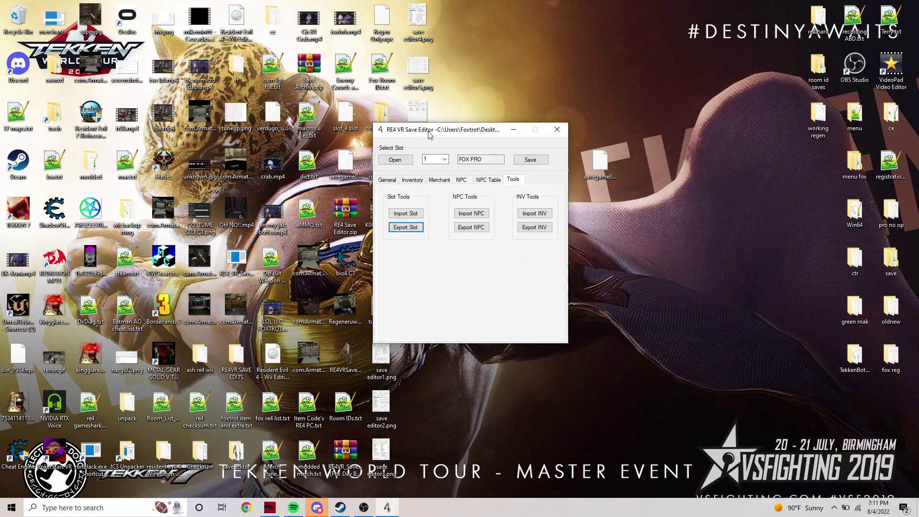
pyautogui.moveTo(429, 136); pyautogui.dragTo(569, 180)
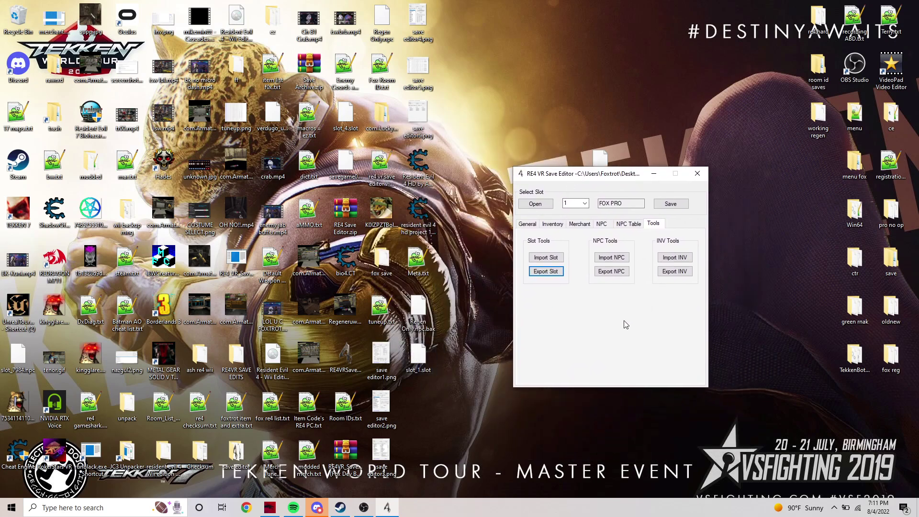
# Step: Switch to slot 3 and import slot_1.slot from the Desktop into it
pyautogui.click(573, 204)
pyautogui.click(546, 257)
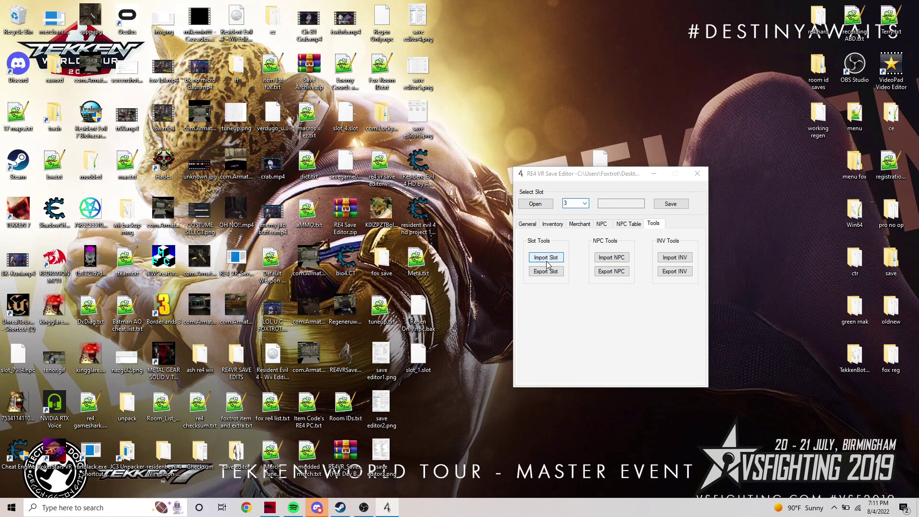
pyautogui.write('slot')
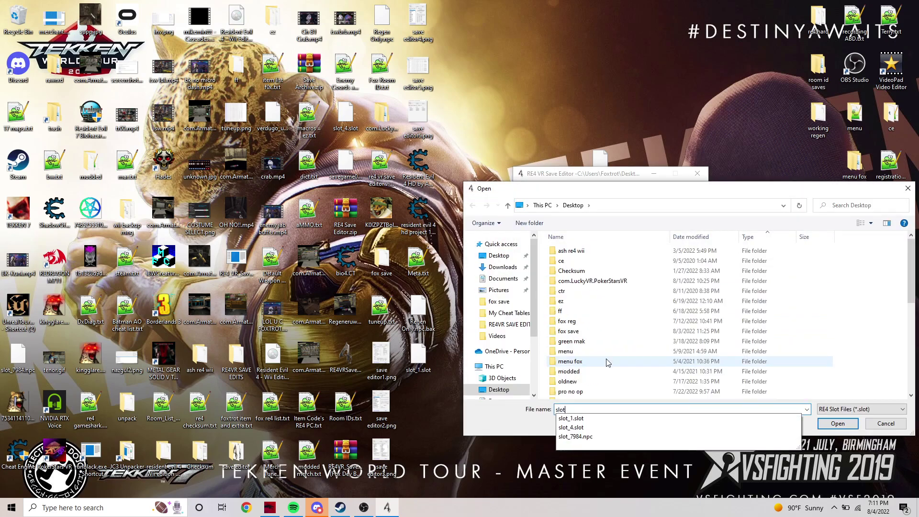
pyautogui.click(595, 419)
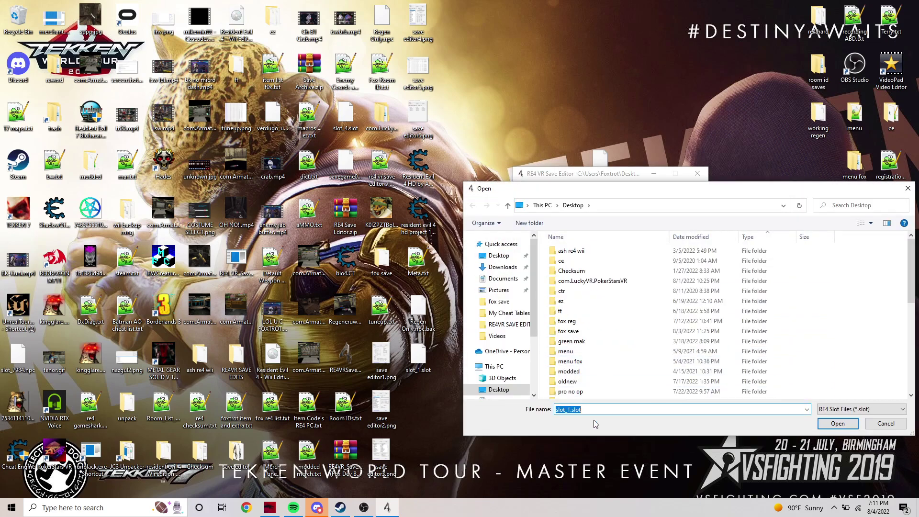
pyautogui.click(822, 425)
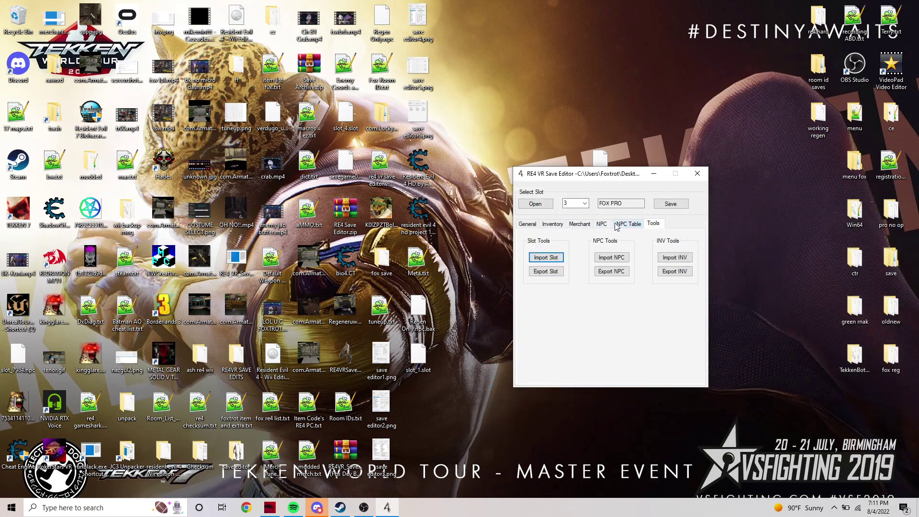
# Step: Check the imported inventory, general information, NPC entries and NPC table of slot 3
pyautogui.click(553, 225)
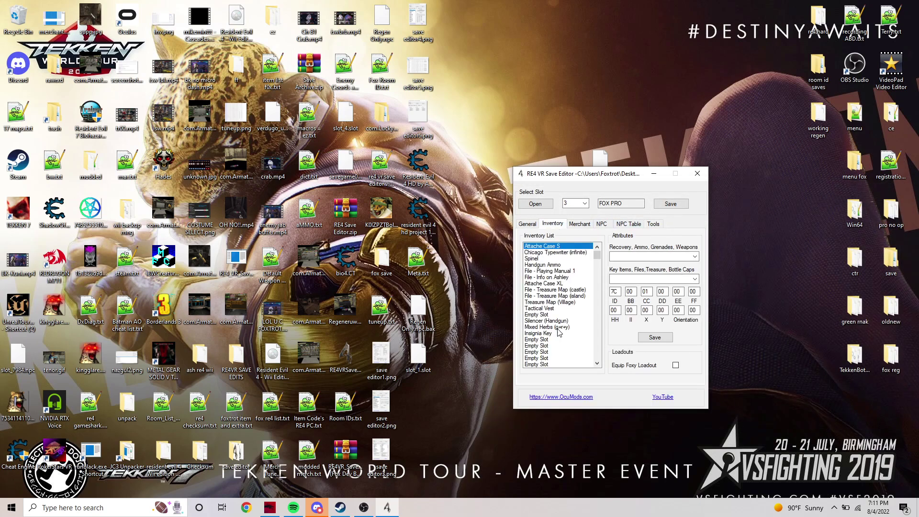
pyautogui.click(527, 224)
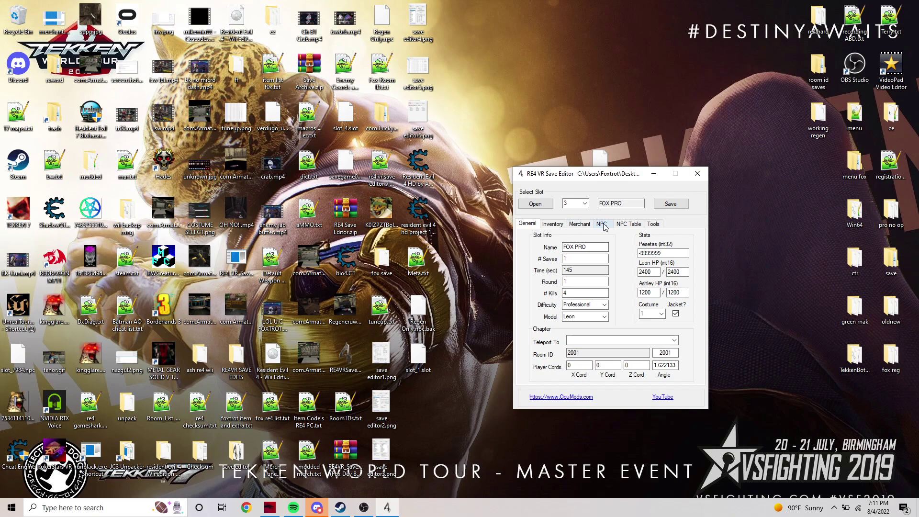
pyautogui.click(603, 224)
pyautogui.click(550, 271)
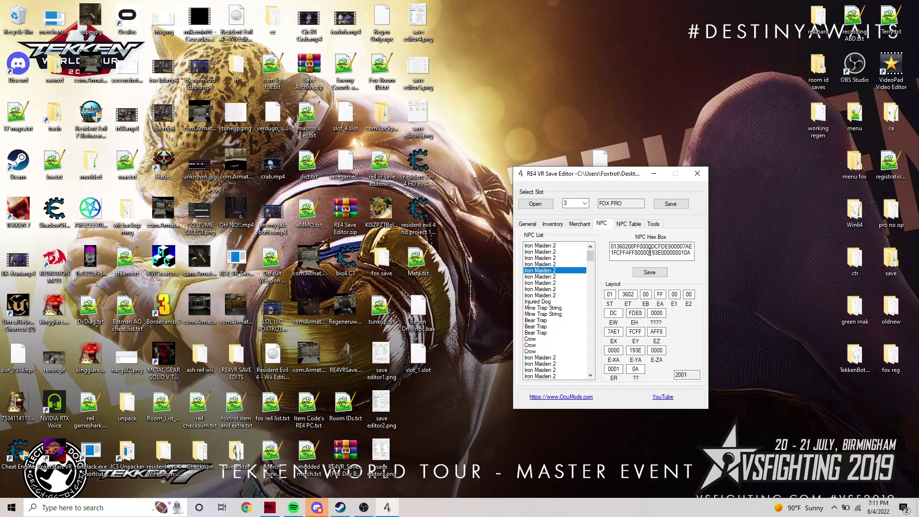
pyautogui.click(628, 224)
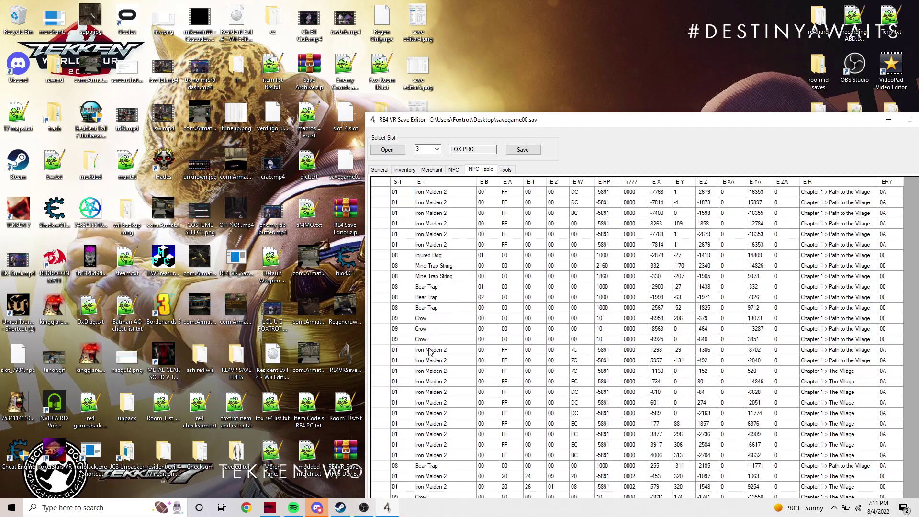
pyautogui.click(404, 170)
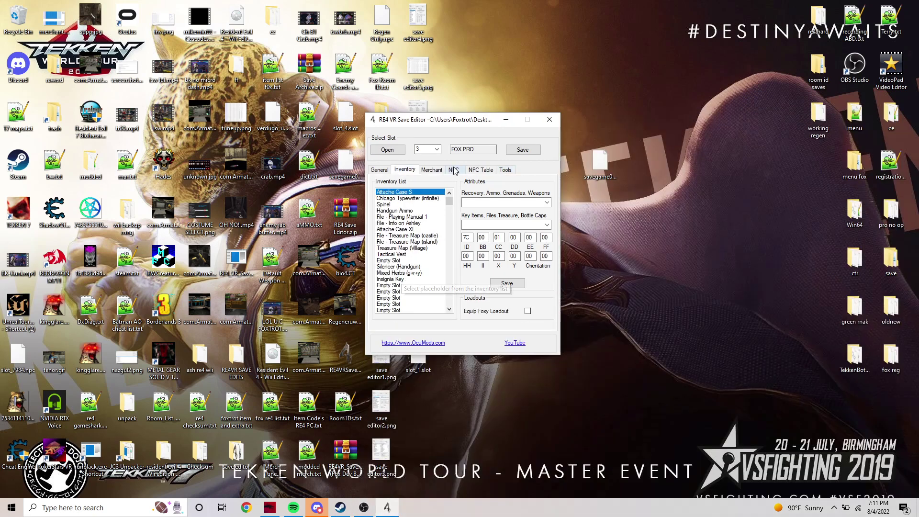
pyautogui.click(485, 170)
pyautogui.click(505, 170)
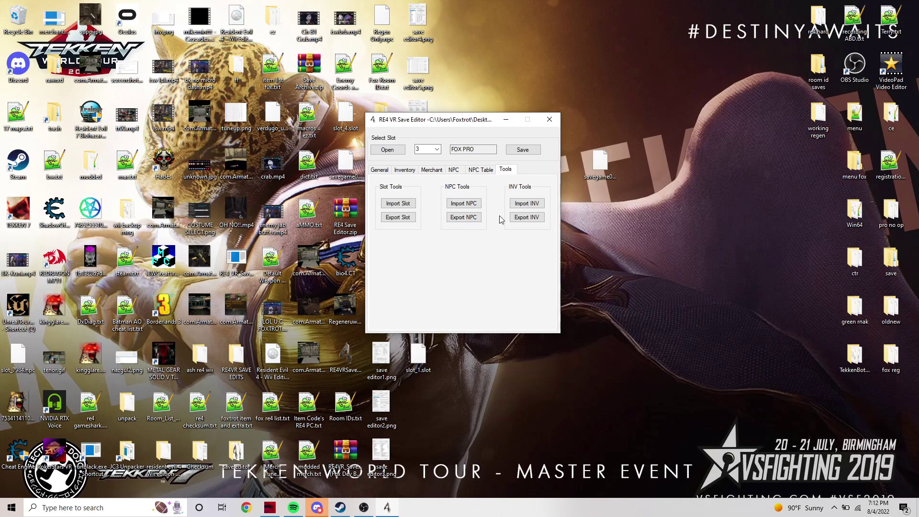
pyautogui.click(402, 170)
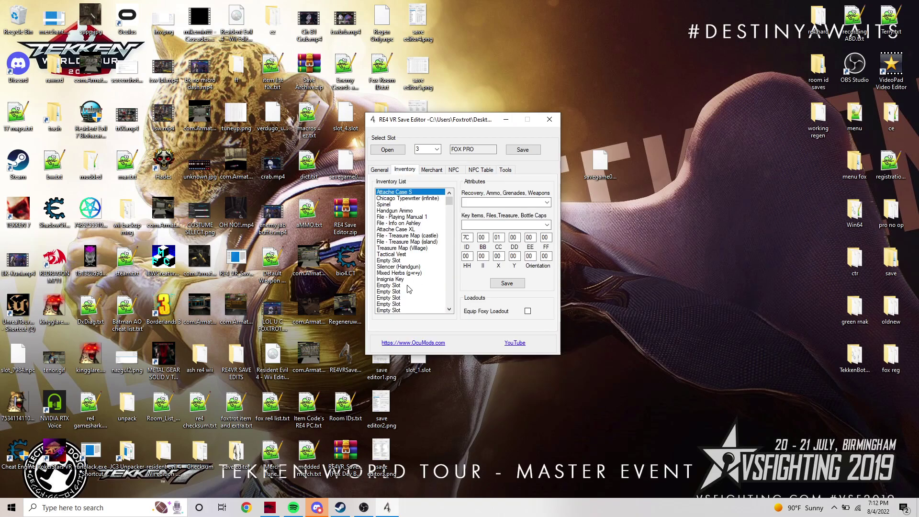
pyautogui.click(506, 170)
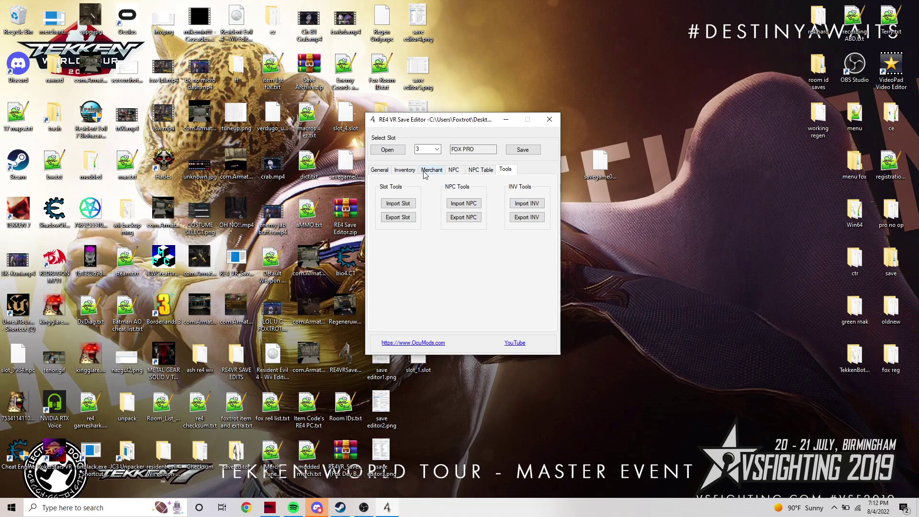
pyautogui.click(404, 170)
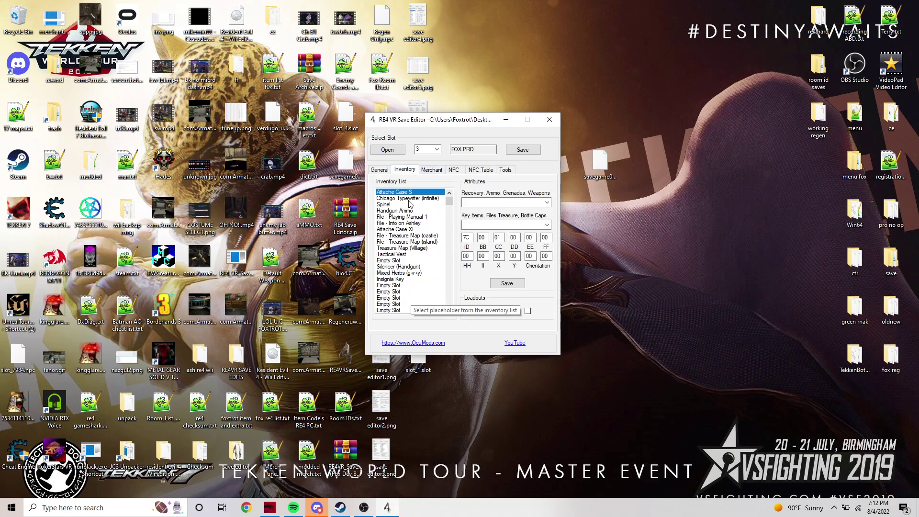
pyautogui.click(440, 174)
pyautogui.click(505, 170)
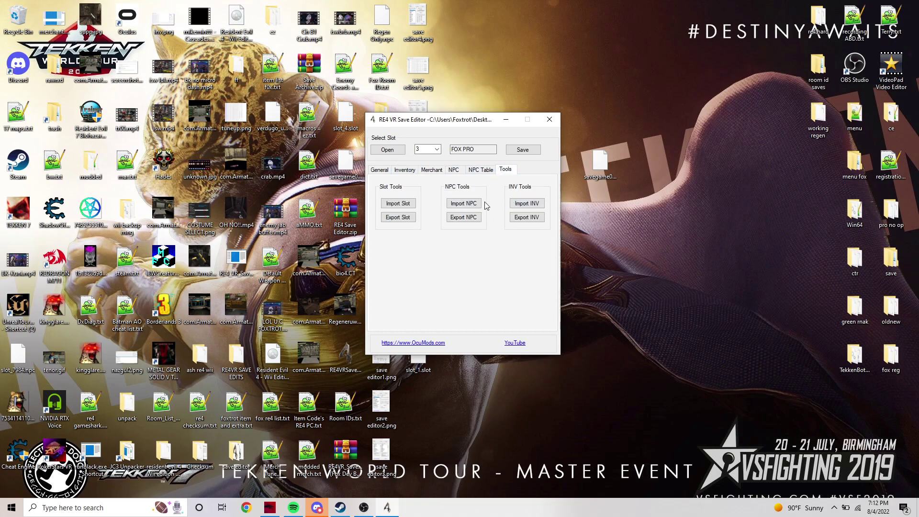
# Step: Set the teleport destination of slot 3 to Chapter 1-1
pyautogui.click(378, 171)
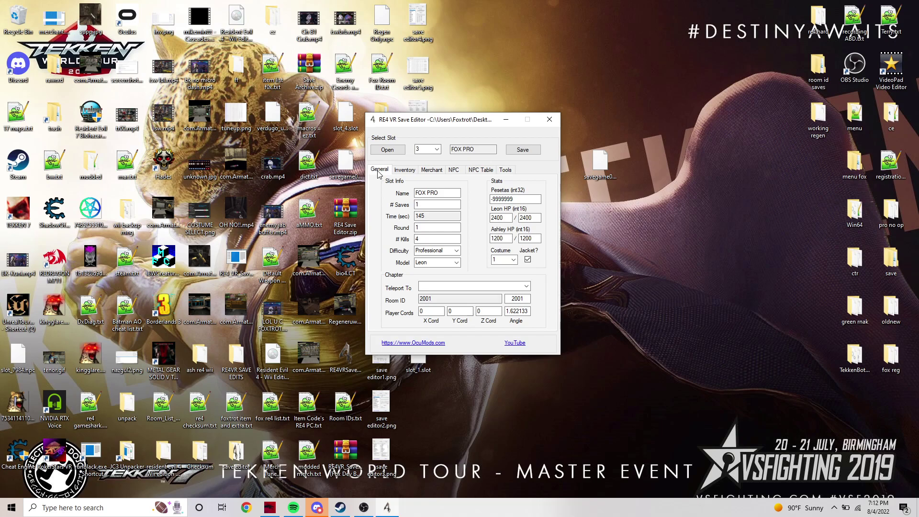
pyautogui.click(525, 285)
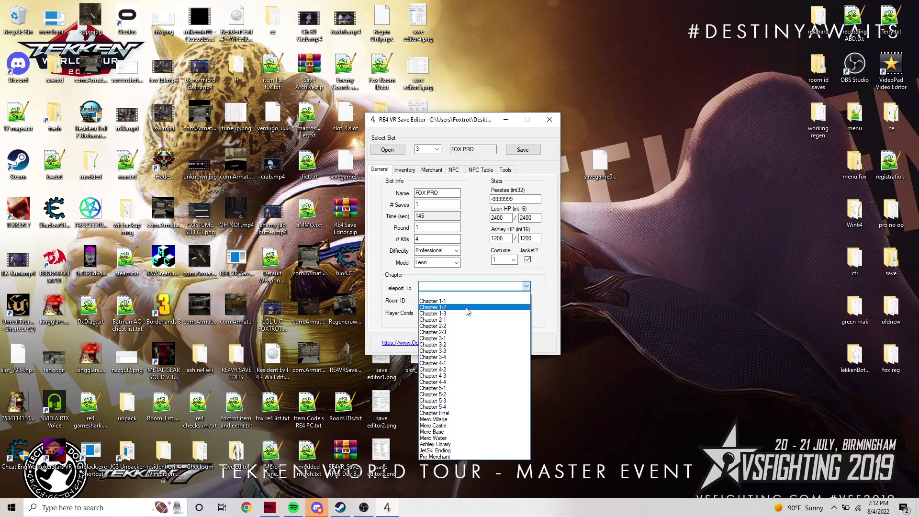
pyautogui.click(435, 301)
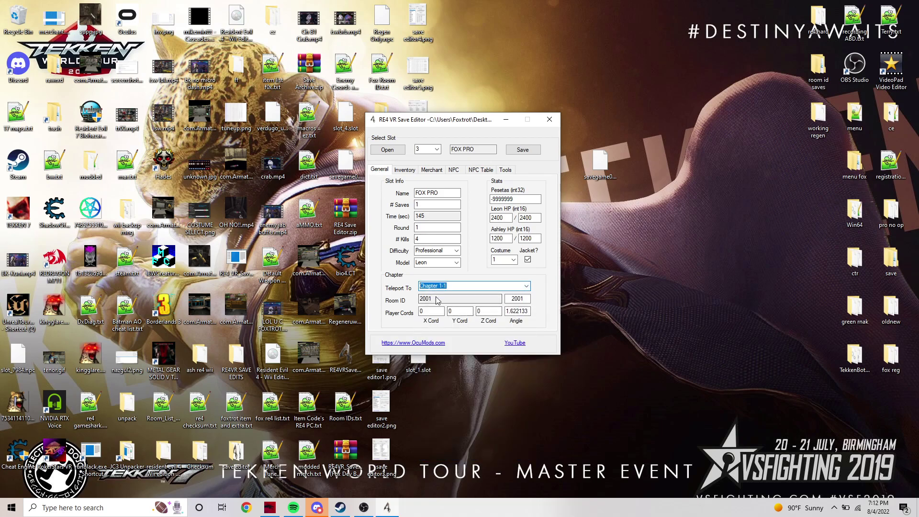
# Step: Clear the numeric room ID of slot 3
pyautogui.click(526, 300)
pyautogui.press('BackSpace')
pyautogui.press('BackSpace')
pyautogui.press('BackSpace')
pyautogui.press('BackSpace')
# Step: Set the teleport destination of slot 3 to JetSki Ending and save the slot
pyautogui.click(478, 284)
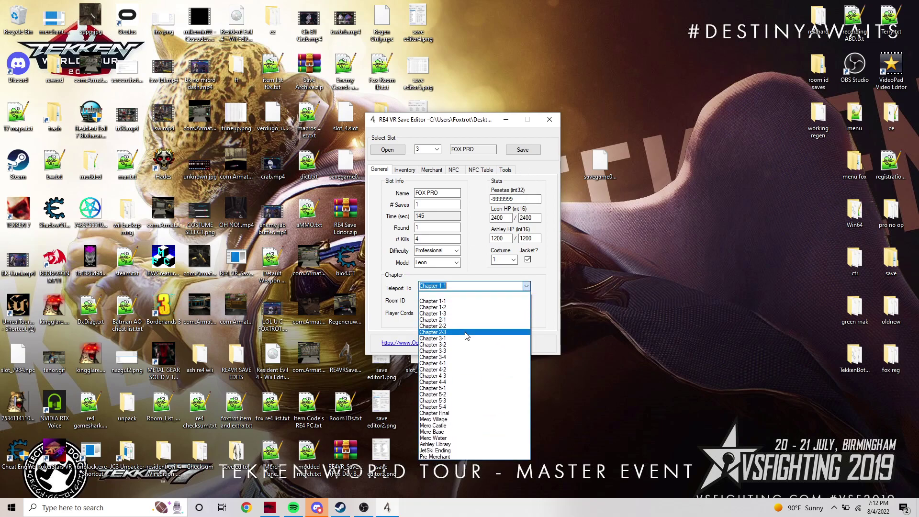
pyautogui.click(455, 449)
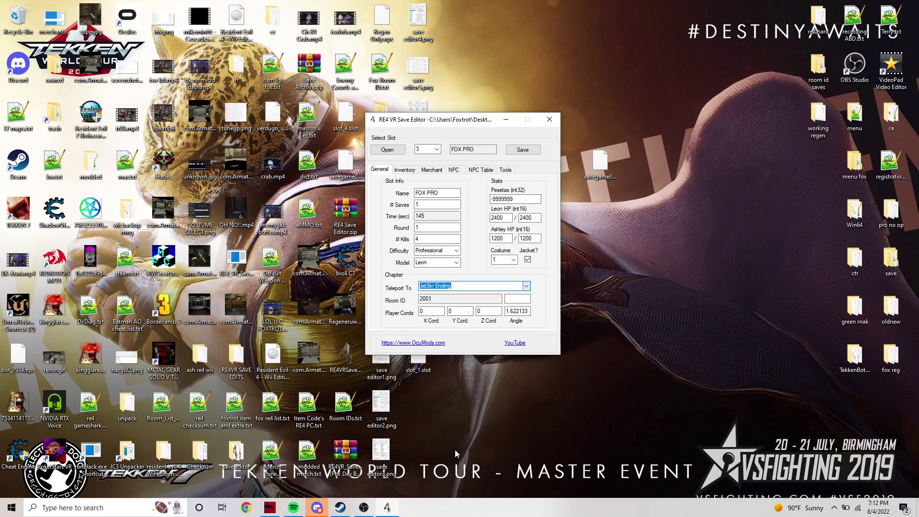
pyautogui.click(523, 149)
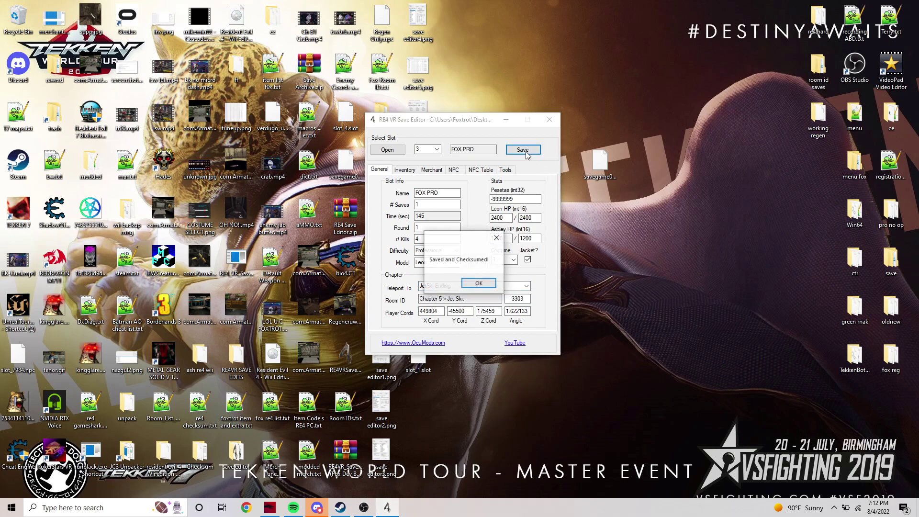
pyautogui.click(472, 282)
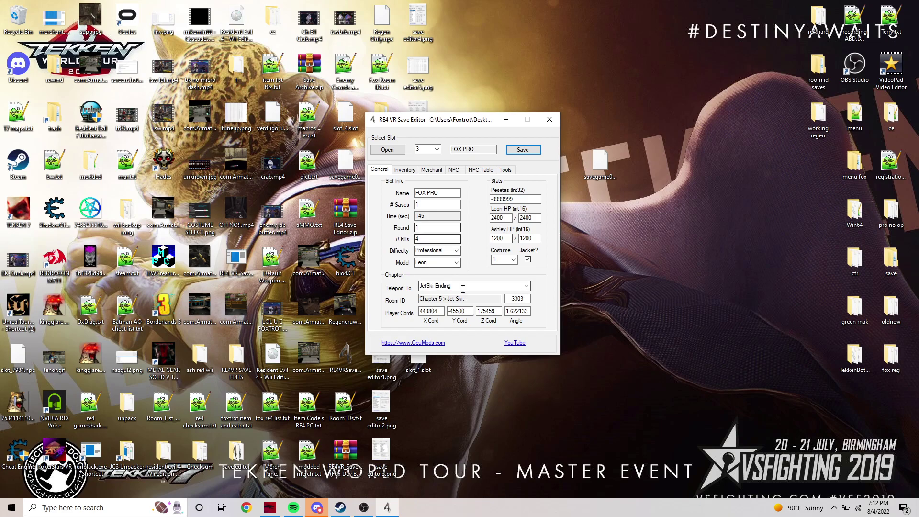
# Step: Enable Unlock All Merchant Items and Modded Firing Speed Tuneup for the merchant of slot 3, and save the slot
pyautogui.click(429, 169)
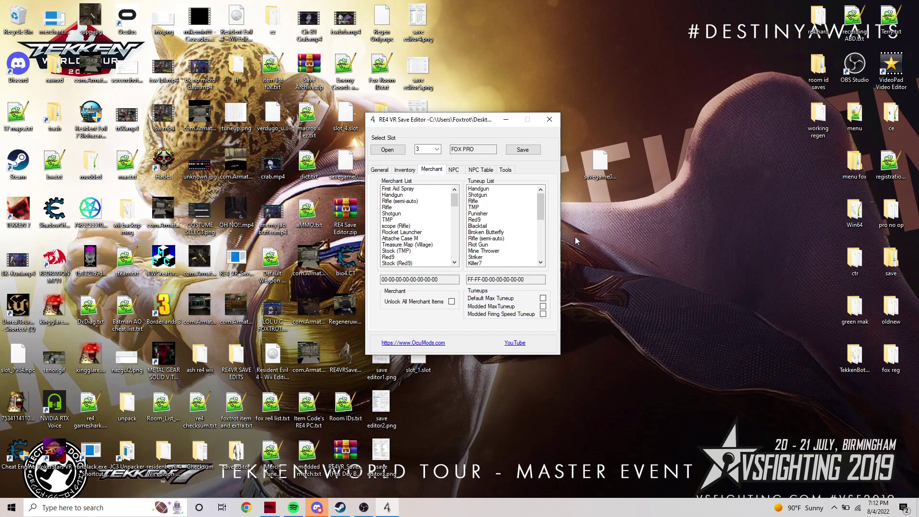
pyautogui.click(486, 189)
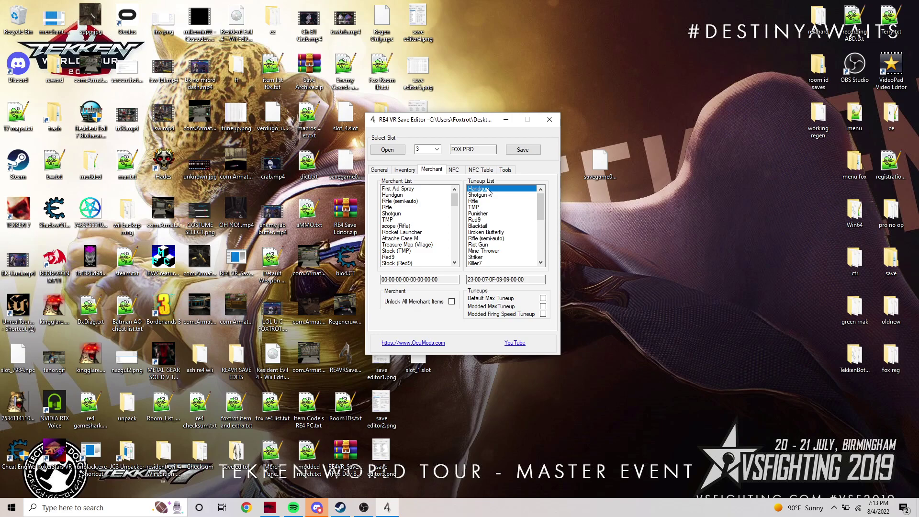
pyautogui.moveTo(487, 191); pyautogui.dragTo(541, 204)
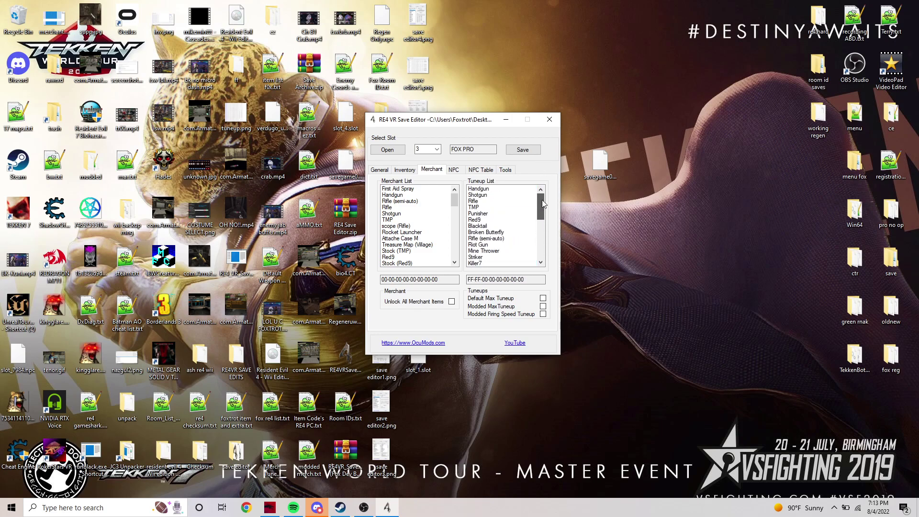
pyautogui.click(543, 314)
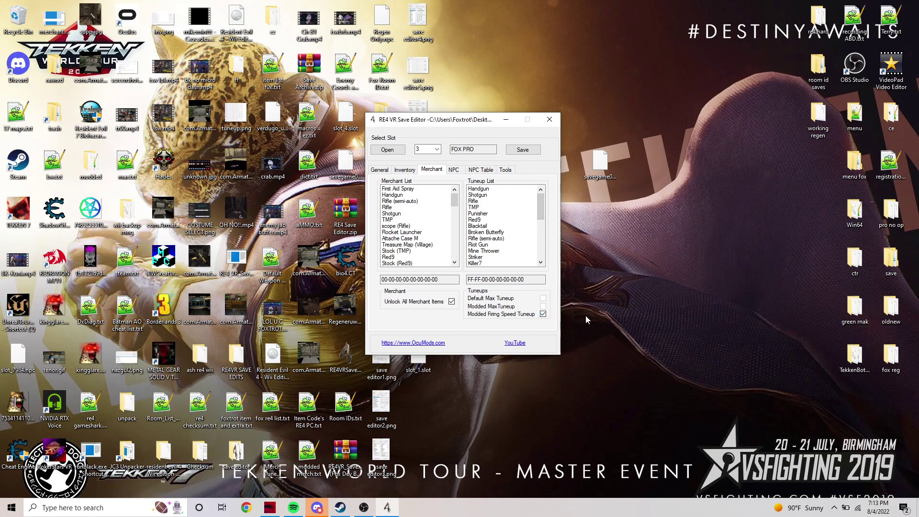
pyautogui.click(527, 151)
pyautogui.click(476, 280)
# Step: Examine the tuneup values of the weapons in the merchant's tuneup list, going through the entries and back to Handgun
pyautogui.click(478, 189)
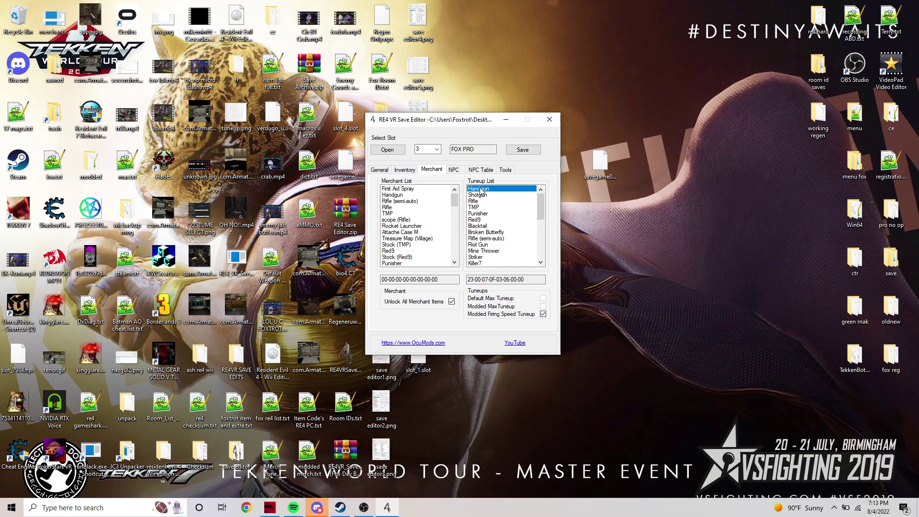
pyautogui.press('Down')
pyautogui.press('Down')
pyautogui.press('Down')
pyautogui.press('Down')
pyautogui.press('Down')
pyautogui.press('Down')
pyautogui.press('Down')
pyautogui.press('Down')
pyautogui.press('Down')
pyautogui.press('Down')
pyautogui.press('Down')
pyautogui.press('Down')
pyautogui.press('Down')
pyautogui.press('Down')
pyautogui.press('Down')
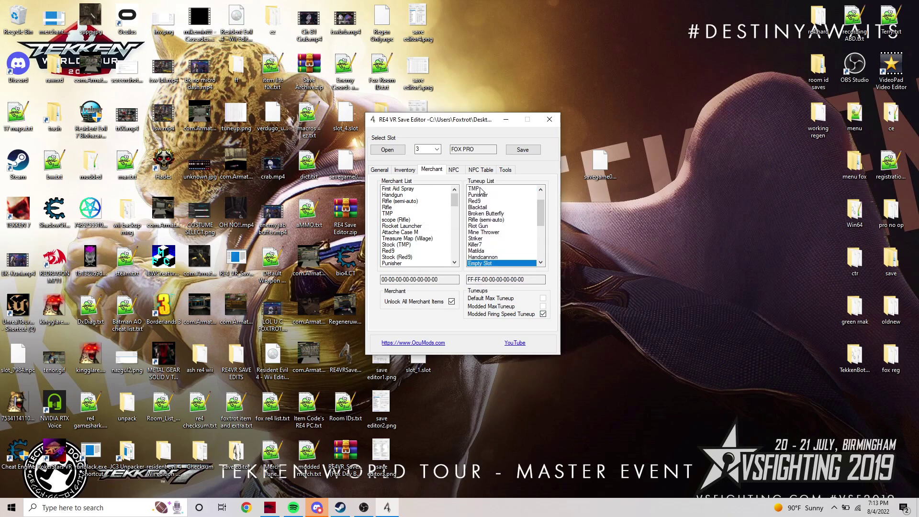
pyautogui.press('Down')
pyautogui.press('Down')
pyautogui.press('Up')
pyautogui.press('Up')
pyautogui.press('Up')
pyautogui.press('Up')
pyautogui.press('Up')
pyautogui.press('Up')
pyautogui.press('Up')
pyautogui.press('Up')
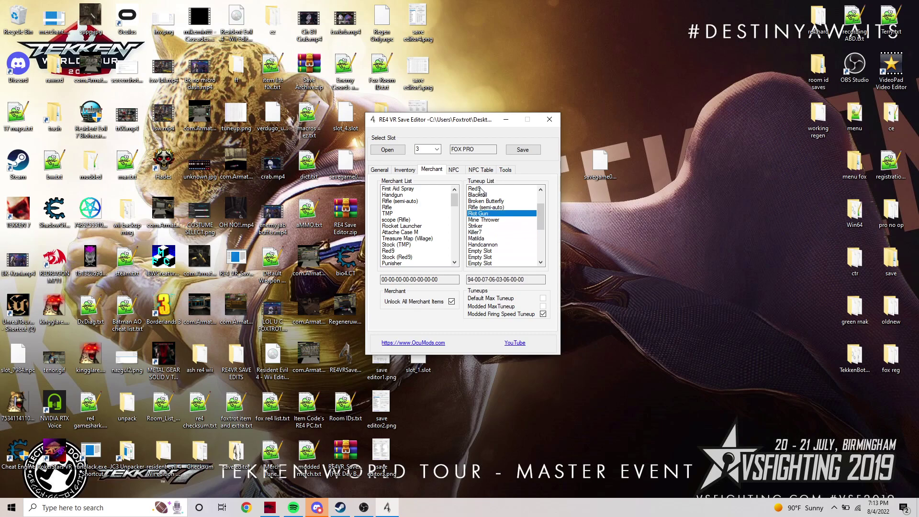
pyautogui.press('Up')
pyautogui.press('Up')
pyautogui.press('Up')
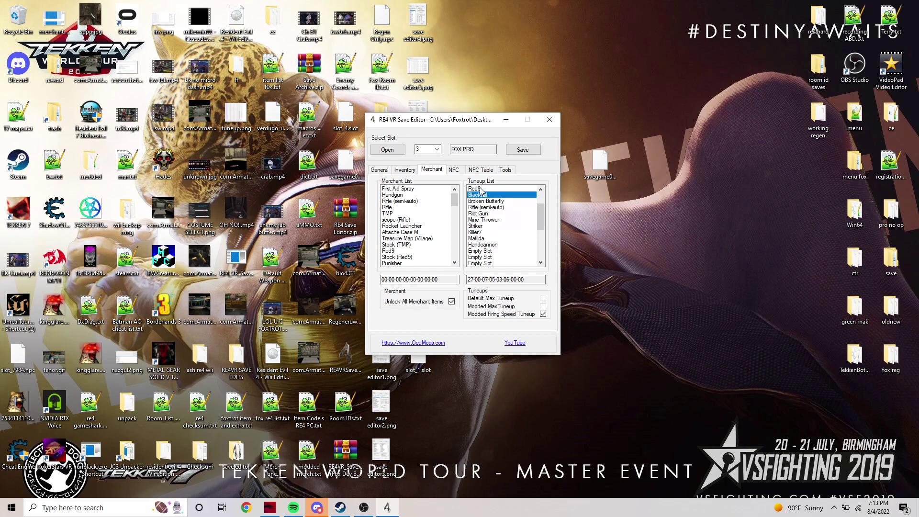
pyautogui.press('Up')
pyautogui.press('Down')
pyautogui.press('Up')
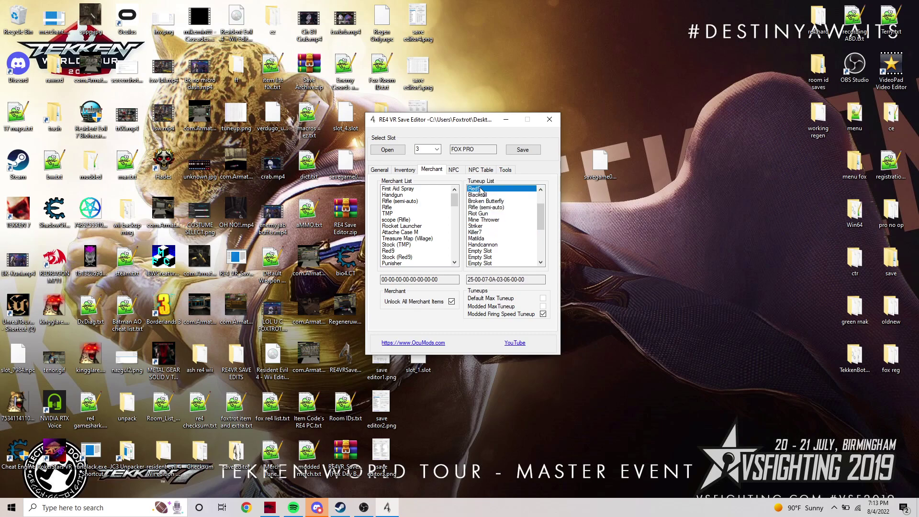
pyautogui.press('Up')
pyautogui.press('Up')
pyautogui.press('Up')
pyautogui.press('Up')
pyautogui.press('Up')
pyautogui.press('Down')
pyautogui.press('Down')
pyautogui.press('Down')
pyautogui.press('Down')
pyautogui.press('Down')
pyautogui.press('Down')
pyautogui.press('Down')
pyautogui.press('Down')
pyautogui.press('Down')
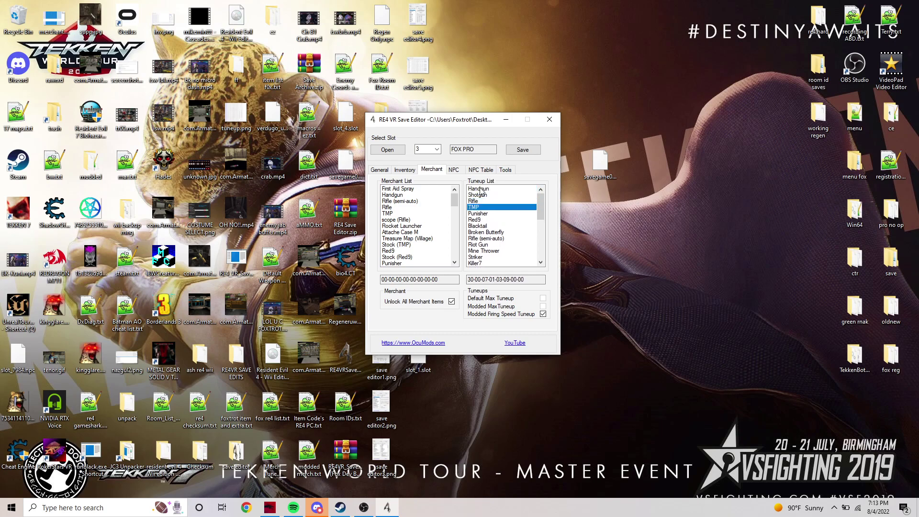
pyautogui.press('Down')
pyautogui.press('Down')
pyautogui.press('Up')
pyautogui.press('Up')
pyautogui.press('Up')
pyautogui.press('Up')
pyautogui.press('Up')
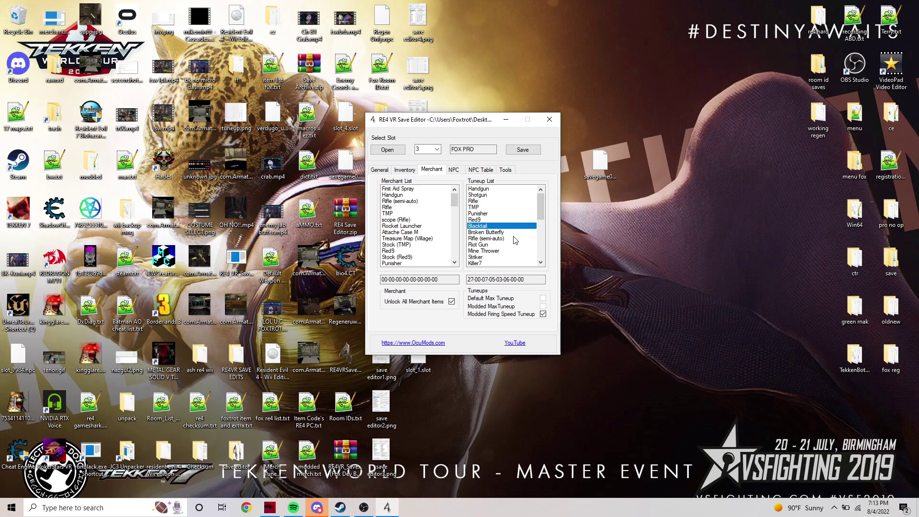
pyautogui.press('Up')
pyautogui.press('Up')
pyautogui.press('Up')
pyautogui.press('Up')
pyautogui.press('Up')
pyautogui.press('Up')
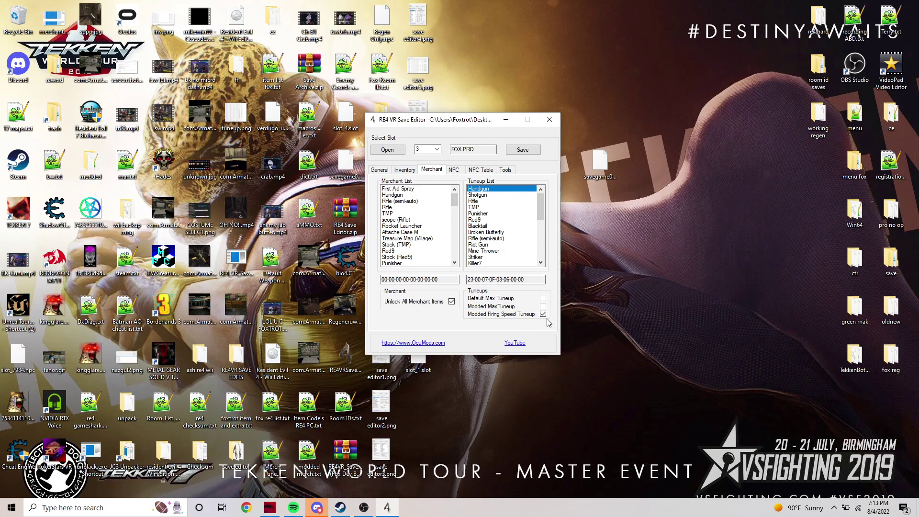
# Step: Write Grenade - Flash Grenade (255) to the first empty inventory slot below Insignia Key, with its CC byte set to 01
pyautogui.click(379, 169)
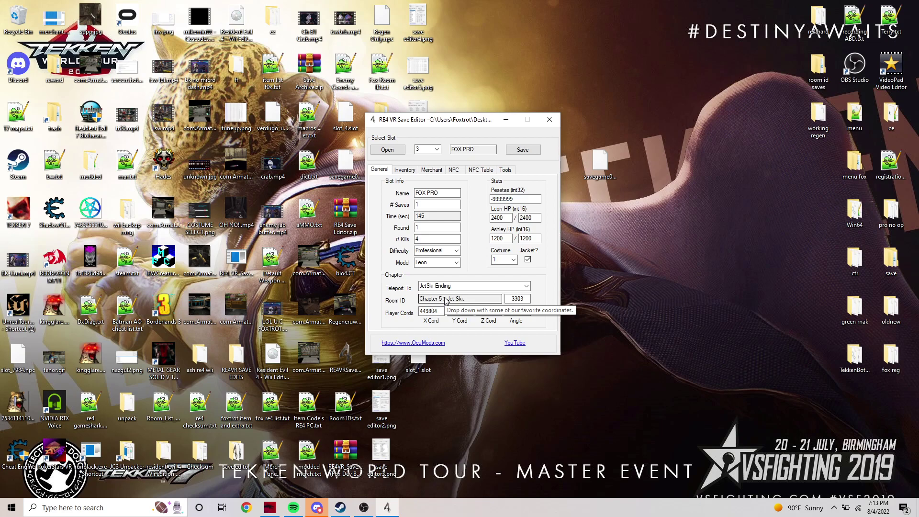
pyautogui.click(409, 171)
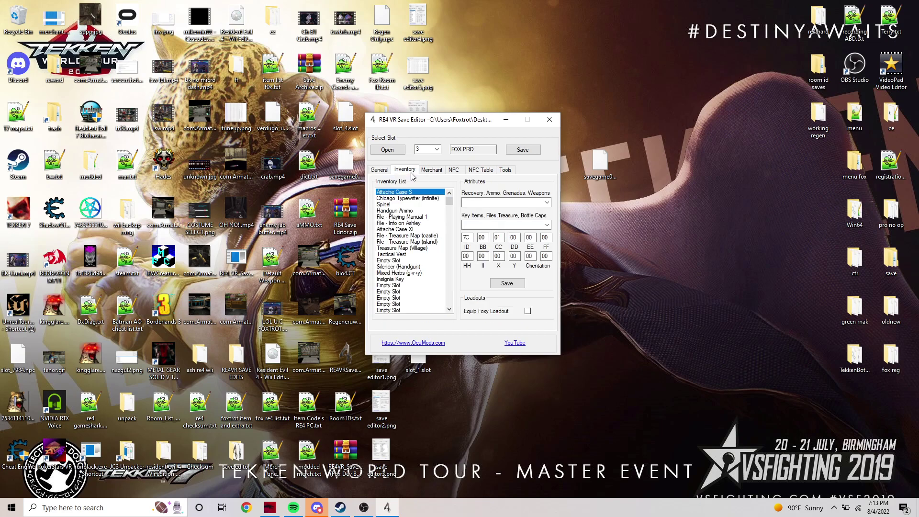
pyautogui.click(416, 198)
pyautogui.click(399, 280)
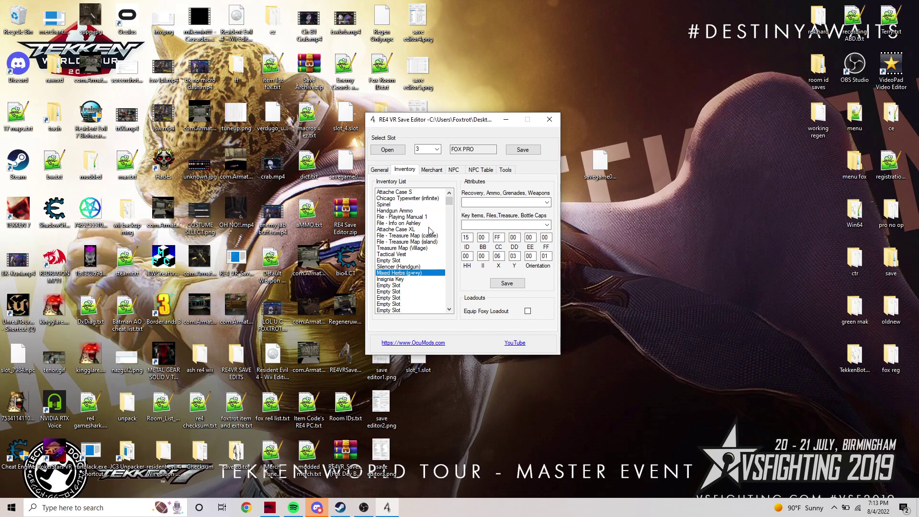
pyautogui.click(406, 272)
pyautogui.click(390, 284)
pyautogui.click(546, 202)
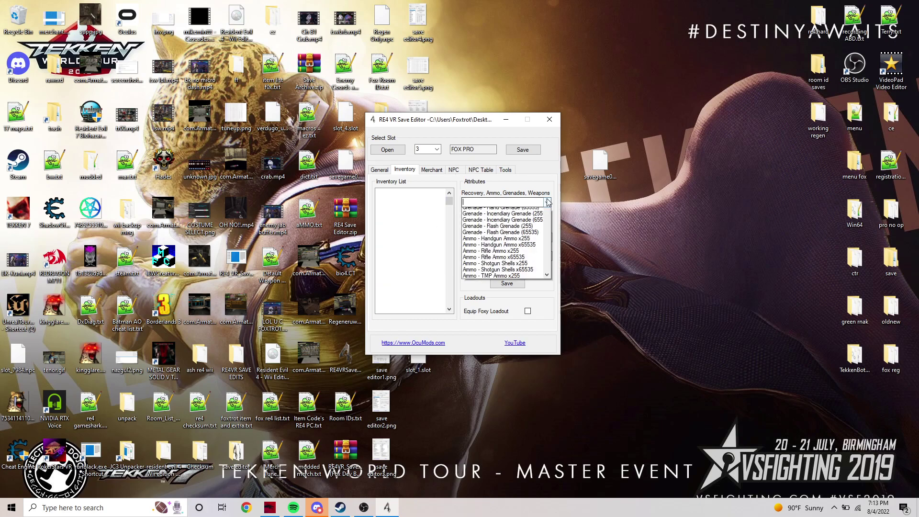
pyautogui.scroll(-15, 503, 279)
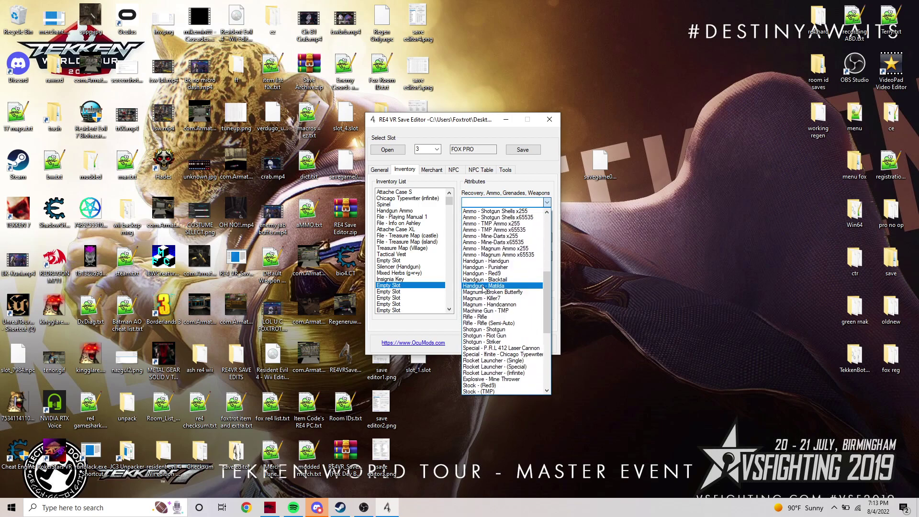
pyautogui.scroll(4, 478, 256)
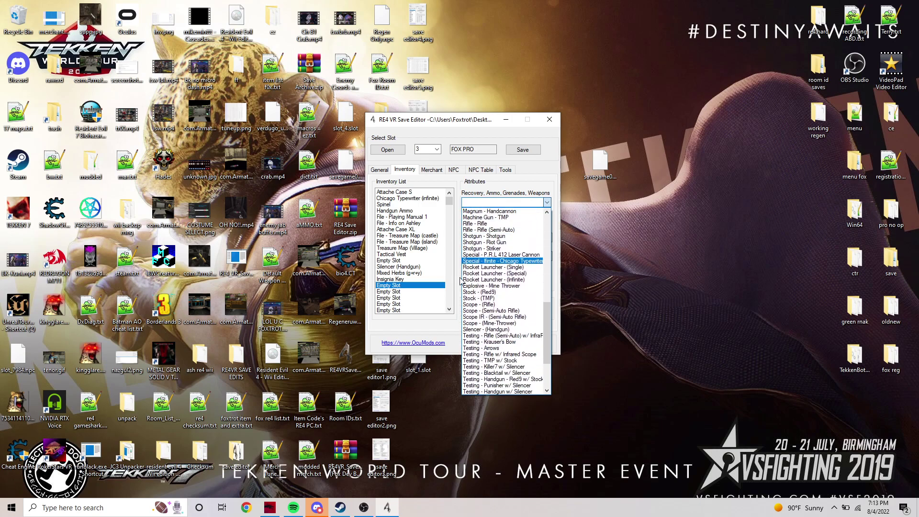
pyautogui.scroll(7, 480, 260)
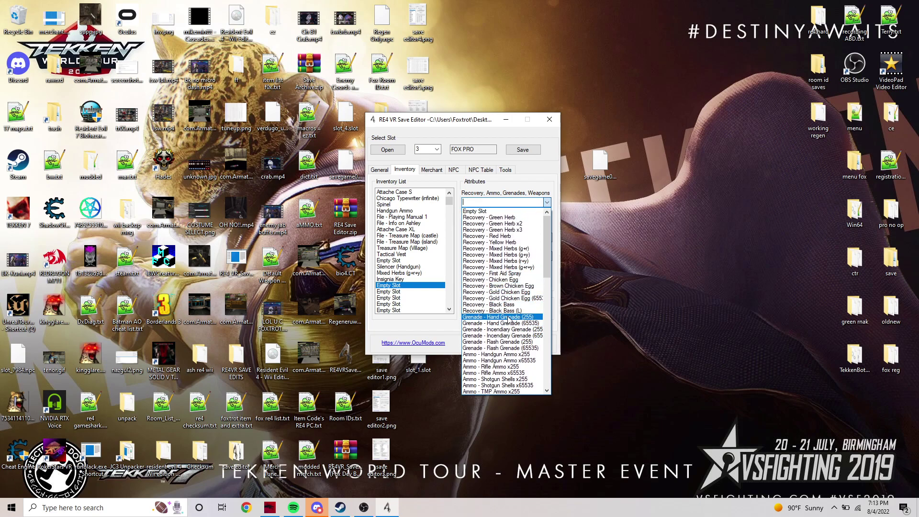
pyautogui.click(508, 344)
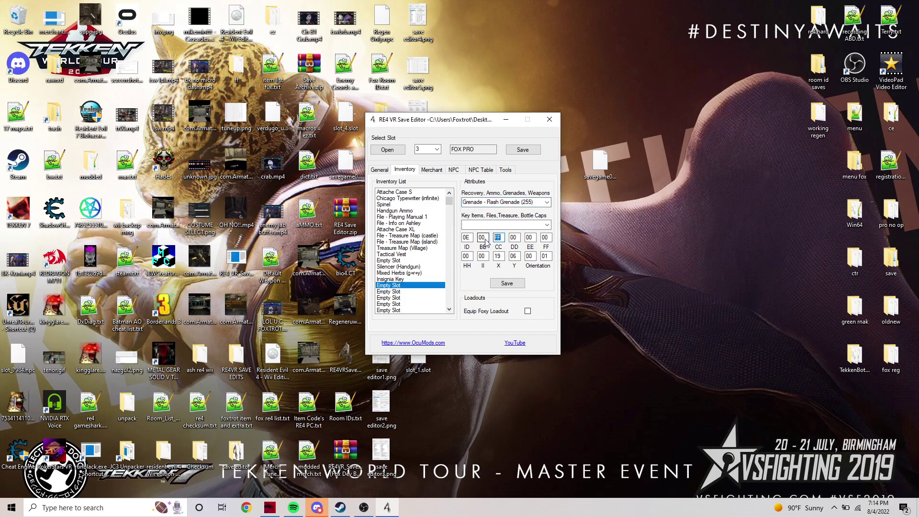
pyautogui.click(507, 284)
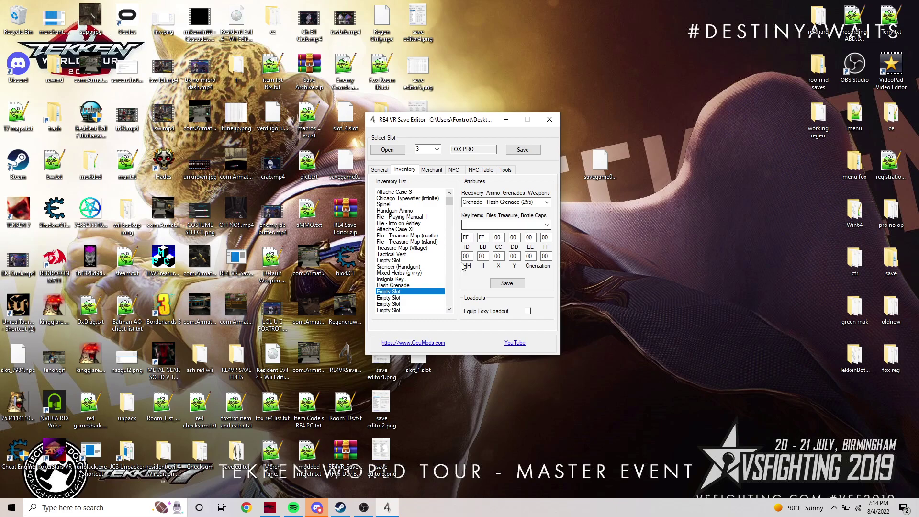
# Step: Write a second and a third Flash Grenade (255) to the next empty inventory slots, each with CC set to 01
pyautogui.doubleClick(500, 238)
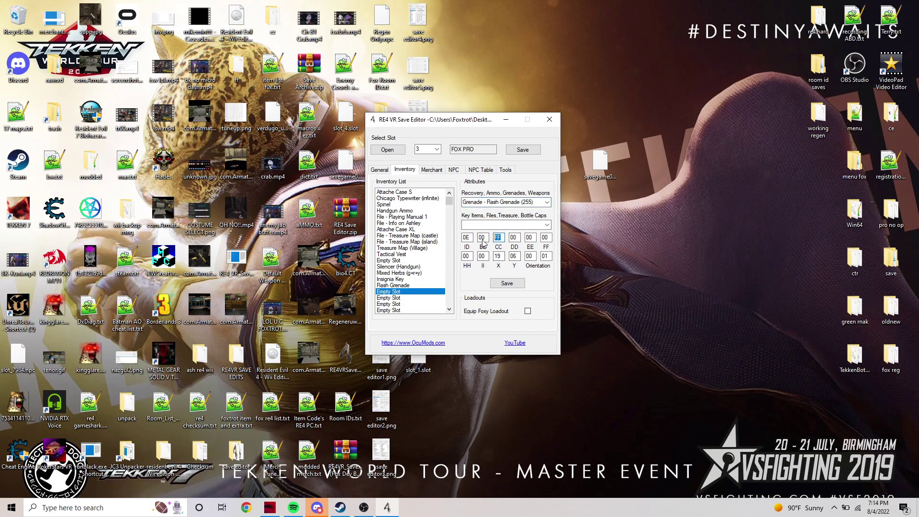
pyautogui.click(507, 284)
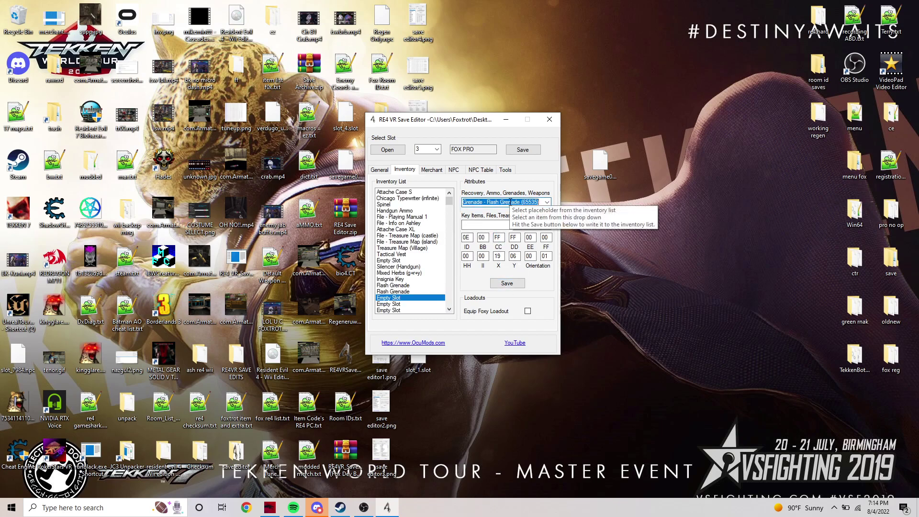
pyautogui.doubleClick(498, 238)
pyautogui.write('01')
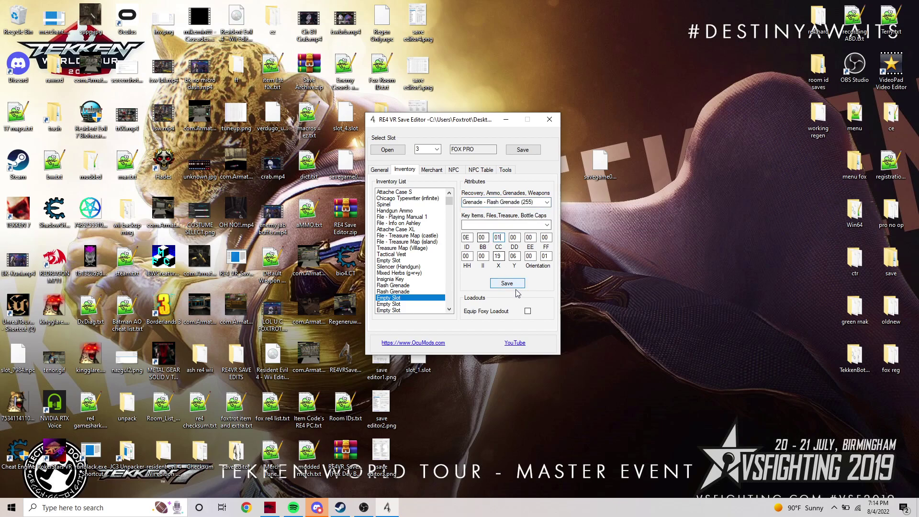
pyautogui.click(508, 284)
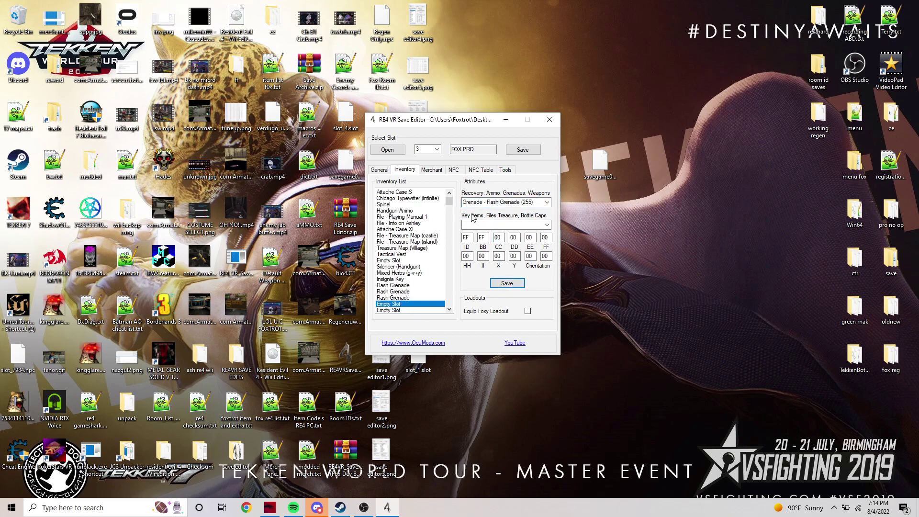
# Step: Add a fourth Flash Grenade (255) with CC set to 01 to the next empty slot and check the grenade entries' attributes
pyautogui.click(498, 201)
pyautogui.scroll(-1, 498, 201)
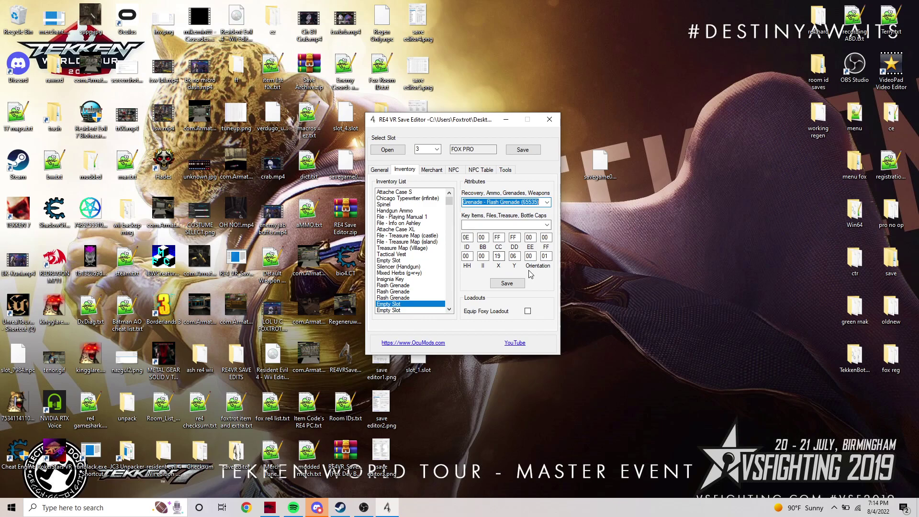
pyautogui.doubleClick(498, 237)
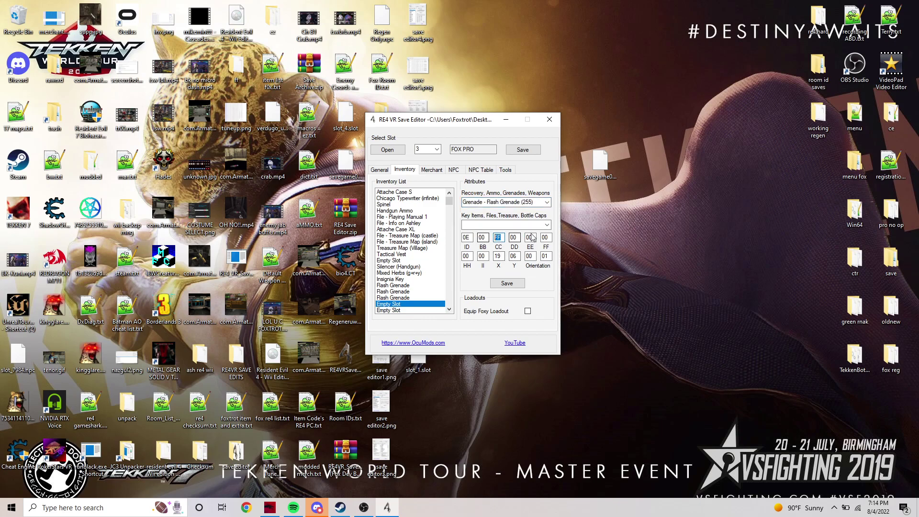
pyautogui.write('0')
pyautogui.click(506, 283)
pyautogui.click(403, 286)
pyautogui.press('Down')
pyautogui.press('Down')
pyautogui.press('Down')
pyautogui.press('Down')
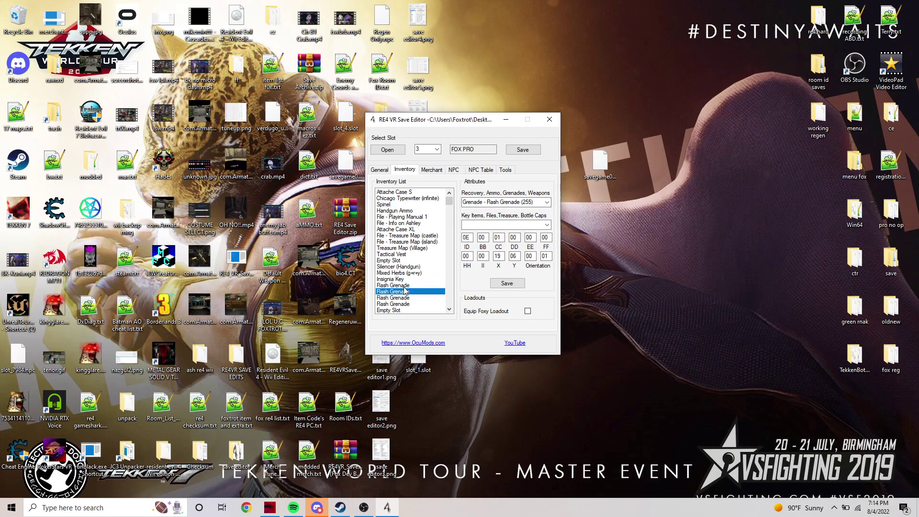
# Step: Add a fifth Flash Grenade (255) with CC set to 01 to the next empty slot and review the full run of grenades
pyautogui.click(515, 204)
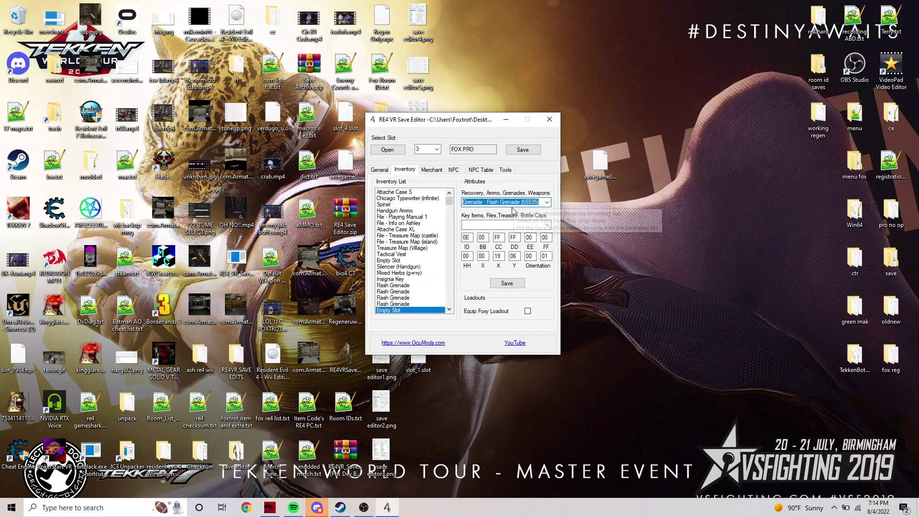
pyautogui.click(498, 238)
pyautogui.click(506, 283)
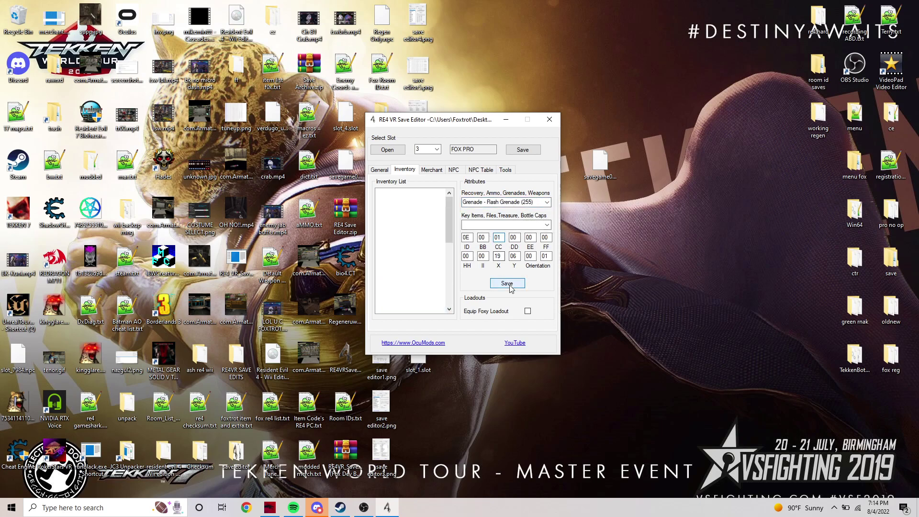
pyautogui.click(394, 273)
pyautogui.press('Down')
pyautogui.press('Down')
pyautogui.press('Down')
pyautogui.press('Down')
pyautogui.press('Down')
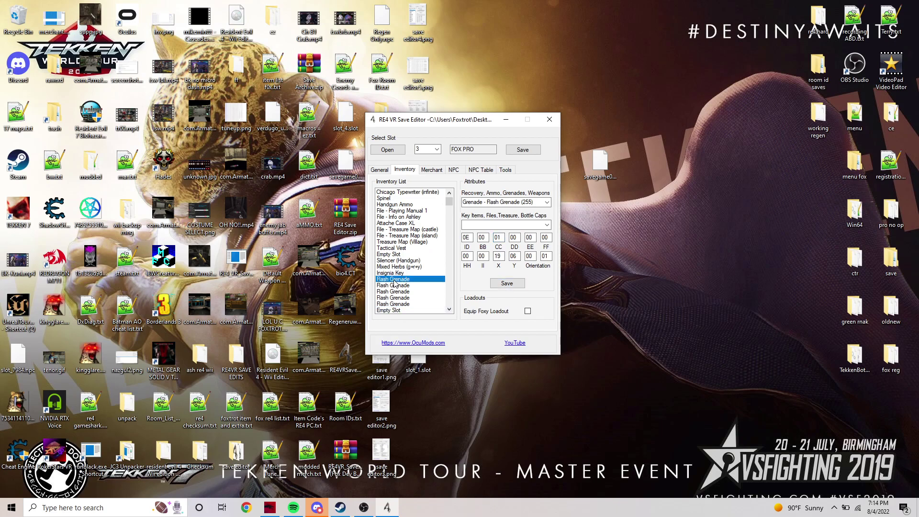
# Step: Return to the head of the inventory list and save the inventory edits to slot 3
pyautogui.press('Up')
pyautogui.press('Up')
pyautogui.press('Up')
pyautogui.press('Up')
pyautogui.click(529, 151)
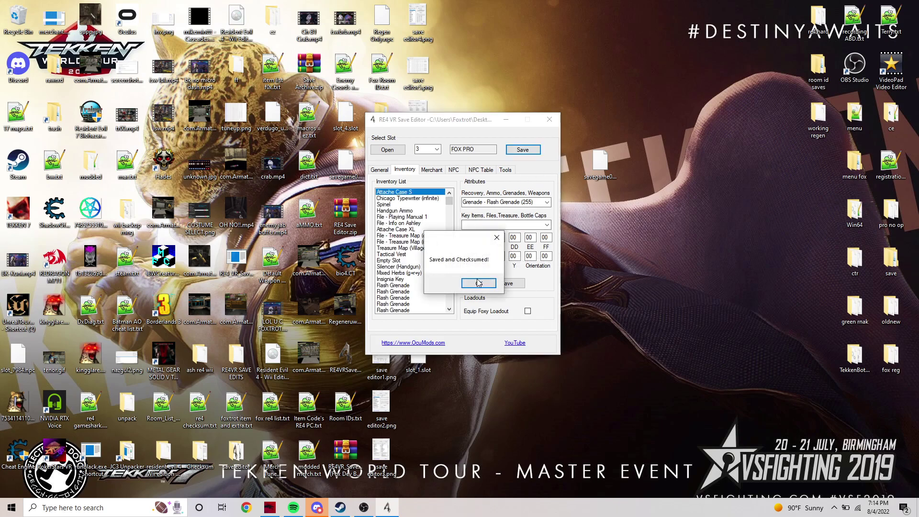
pyautogui.click(478, 283)
# Step: Select slot 5 and export it as a slot file to the Desktop using the slot tools
pyautogui.click(433, 151)
pyautogui.scroll(-2, 437, 150)
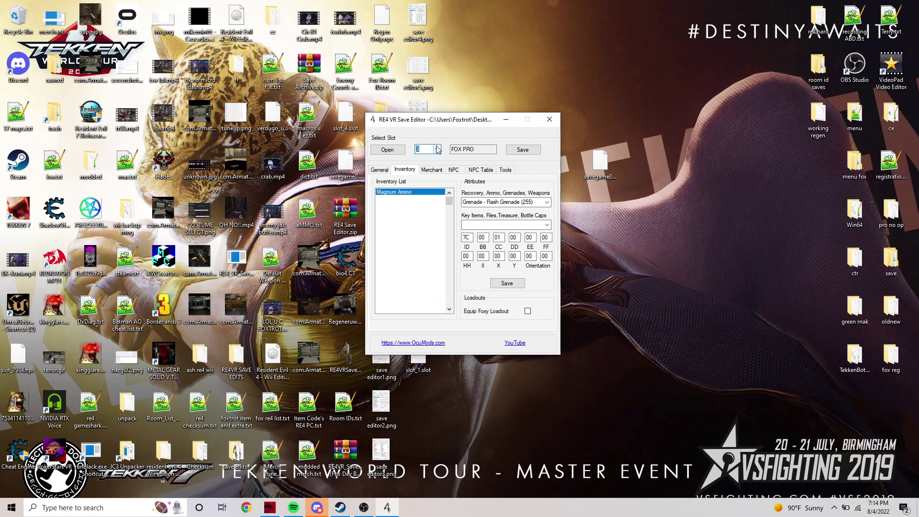
pyautogui.click(504, 171)
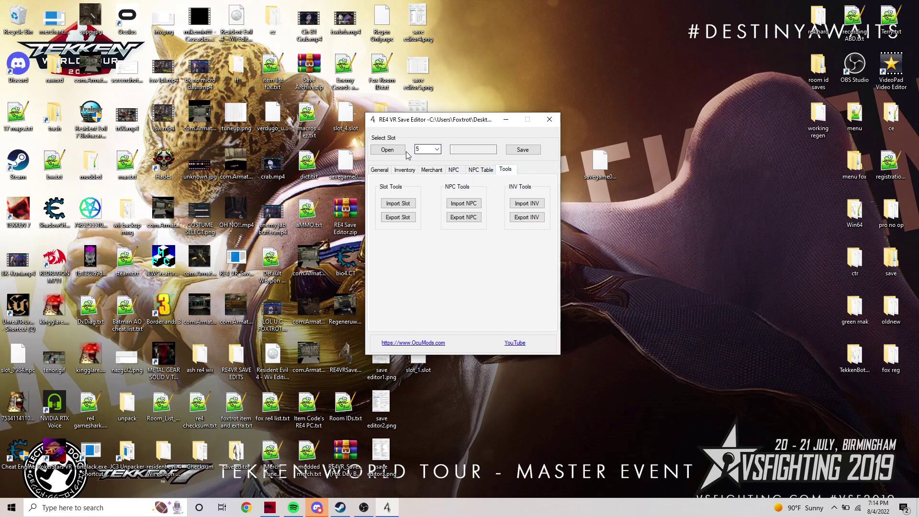
pyautogui.click(397, 203)
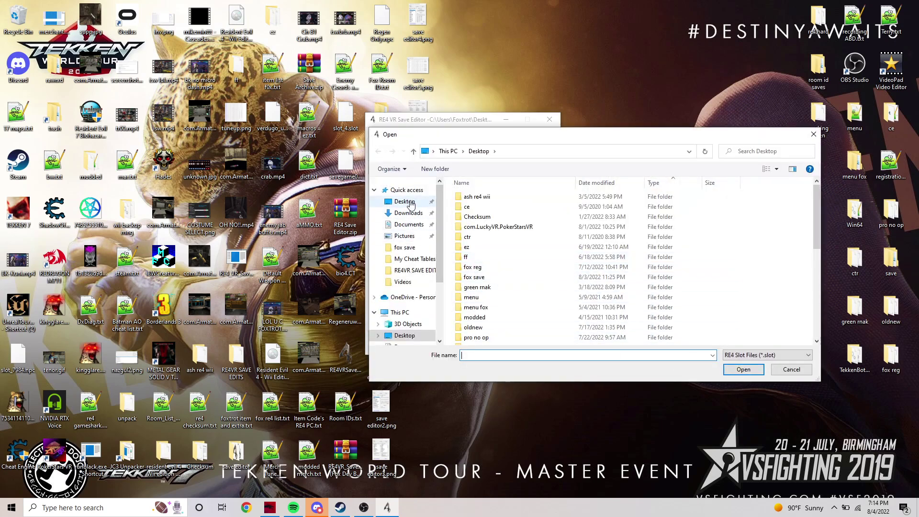
pyautogui.click(791, 369)
pyautogui.click(398, 216)
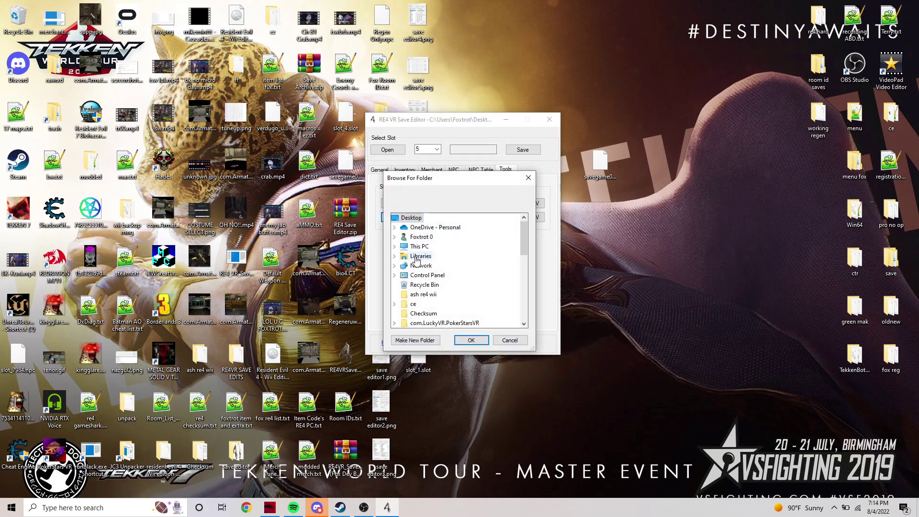
pyautogui.click(470, 339)
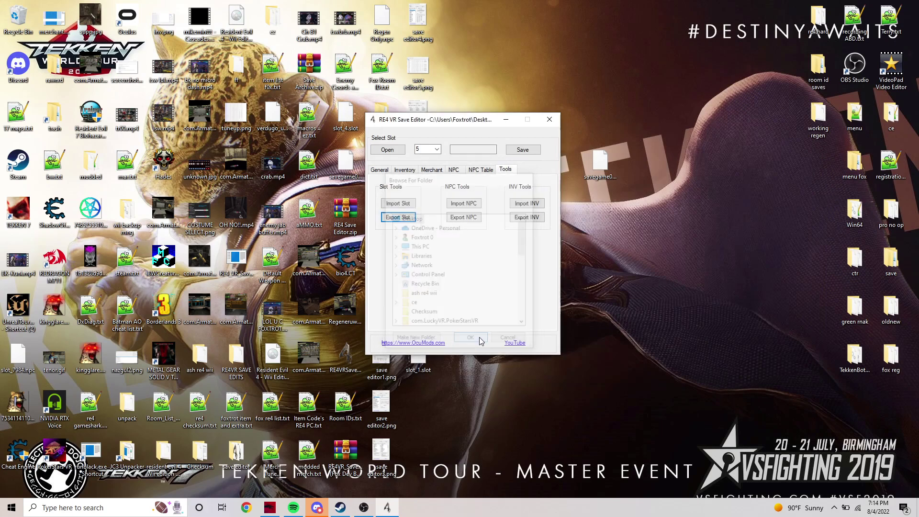
# Step: Move the editor window clear of the desktop icons and reselect slot 3
pyautogui.moveTo(442, 123); pyautogui.dragTo(657, 152)
pyautogui.click(646, 177)
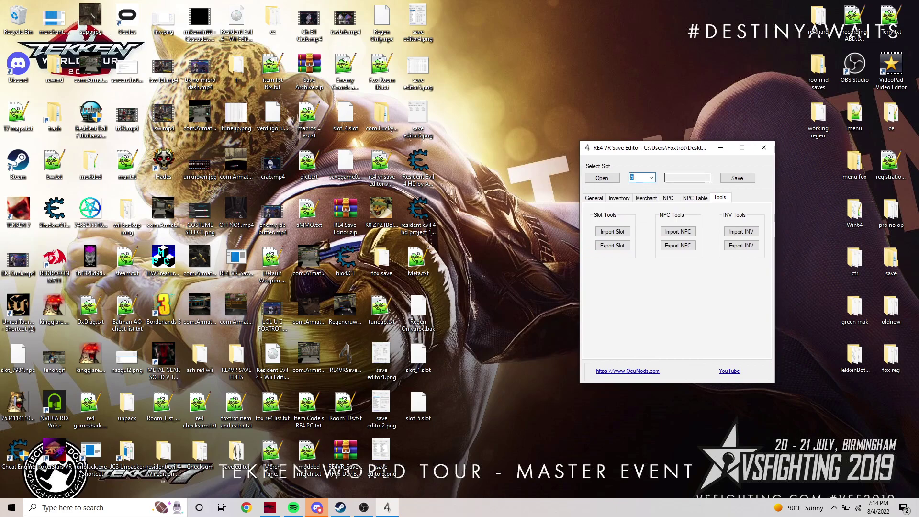
pyautogui.press('Up')
pyautogui.scroll(2, 640, 180)
pyautogui.click(650, 177)
pyautogui.click(636, 201)
pyautogui.scroll(4, 645, 179)
# Step: Import slot_5.slot from the Desktop into slot 3 and save the save file
pyautogui.click(612, 232)
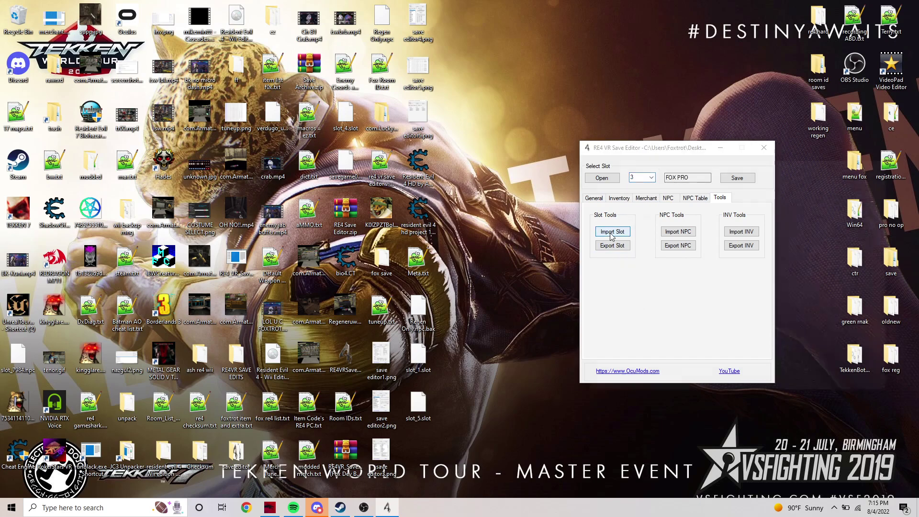
pyautogui.write('slot')
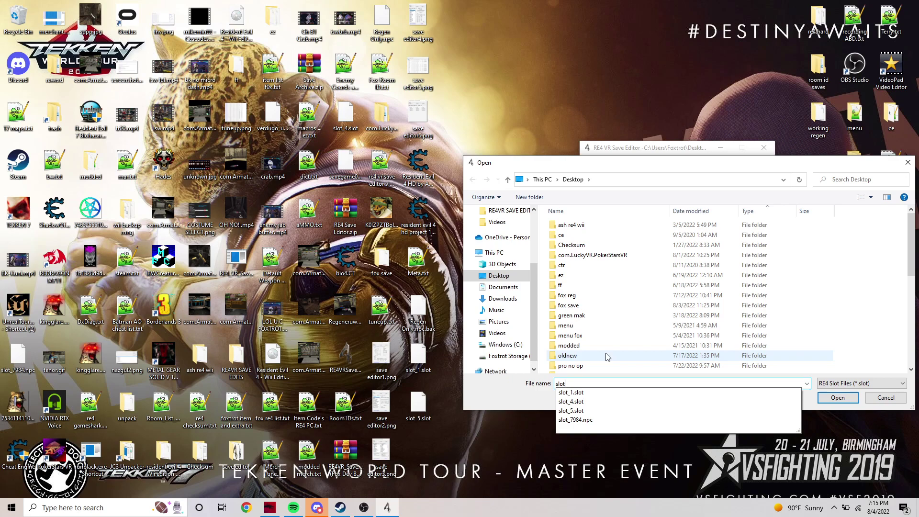
pyautogui.click(584, 404)
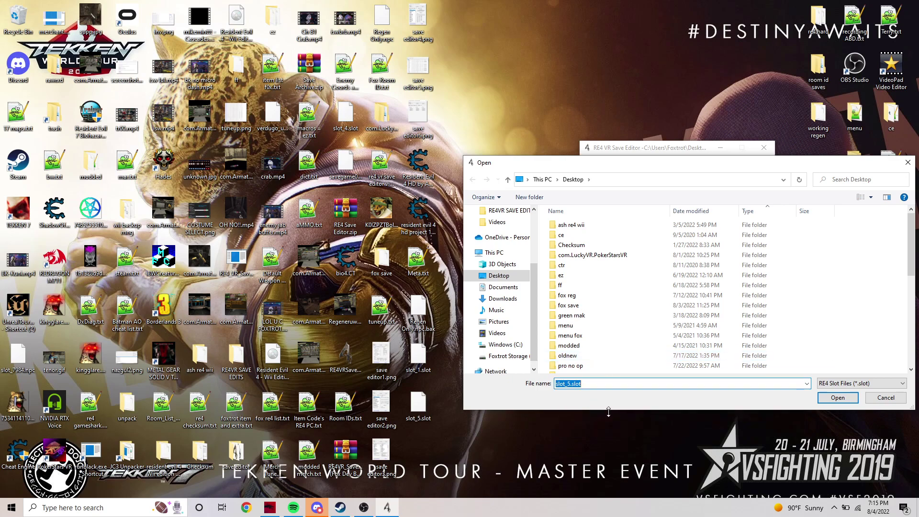
pyautogui.click(819, 396)
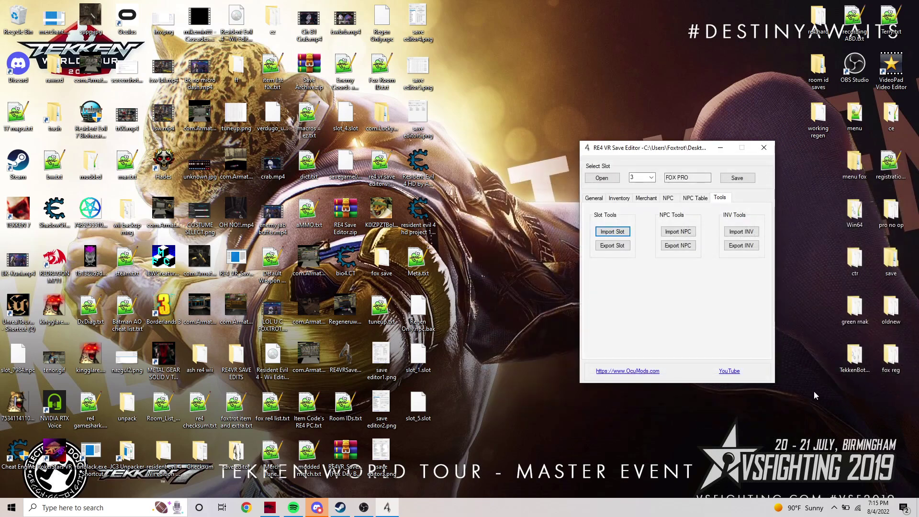
pyautogui.click(736, 178)
pyautogui.press('Return')
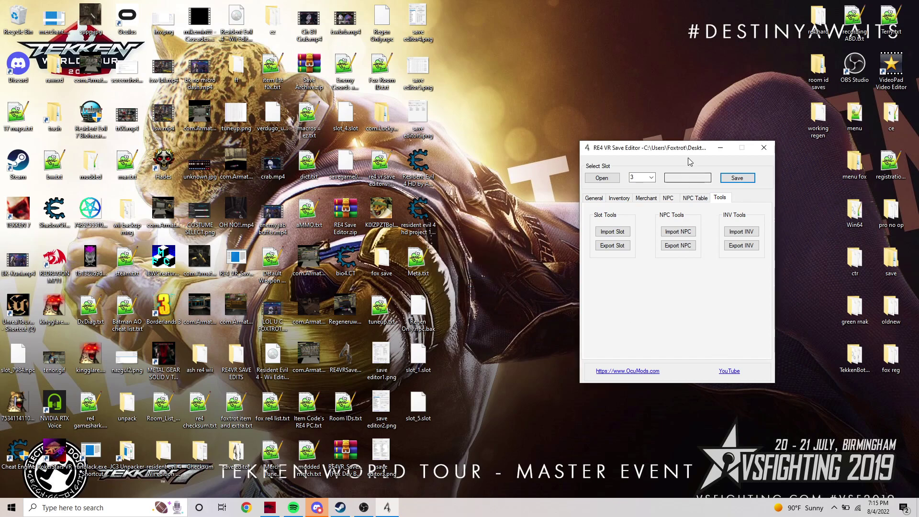
# Step: Check slot 3's general slot info, stats and chapter data, and close the save editor
pyautogui.moveTo(689, 148); pyautogui.dragTo(557, 144)
pyautogui.click(461, 193)
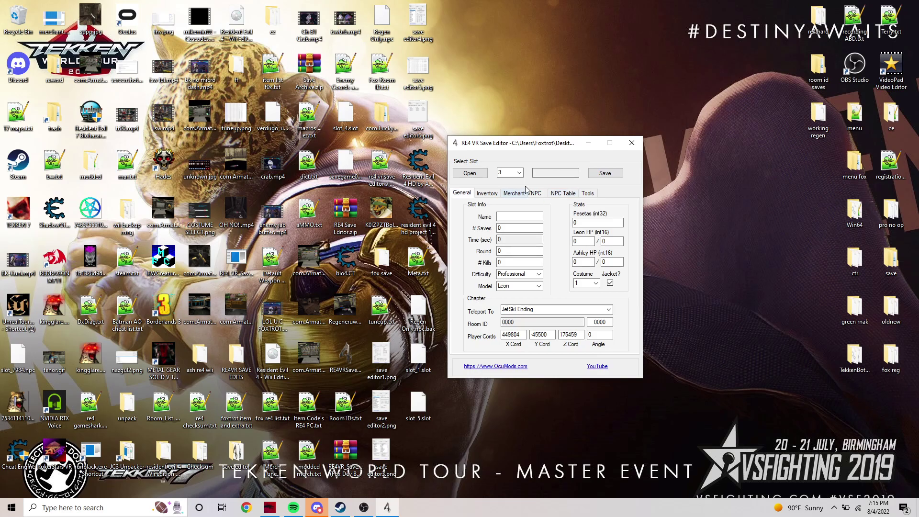
pyautogui.click(626, 141)
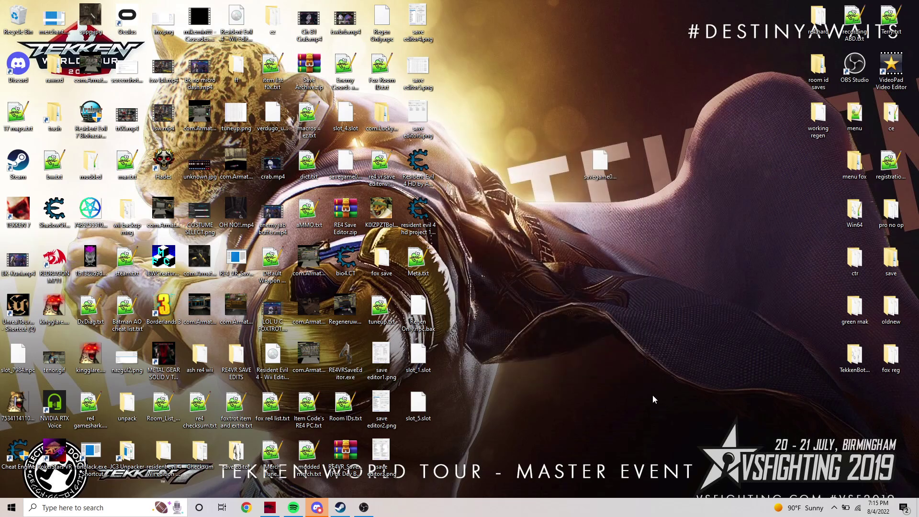
# Step: Launch HxD, load savegame00.sav from the Desktop into it and maximize its window
pyautogui.press('super')
pyautogui.write('hxd')
pyautogui.press('Return')
pyautogui.moveTo(393, 4); pyautogui.dragTo(493, 381)
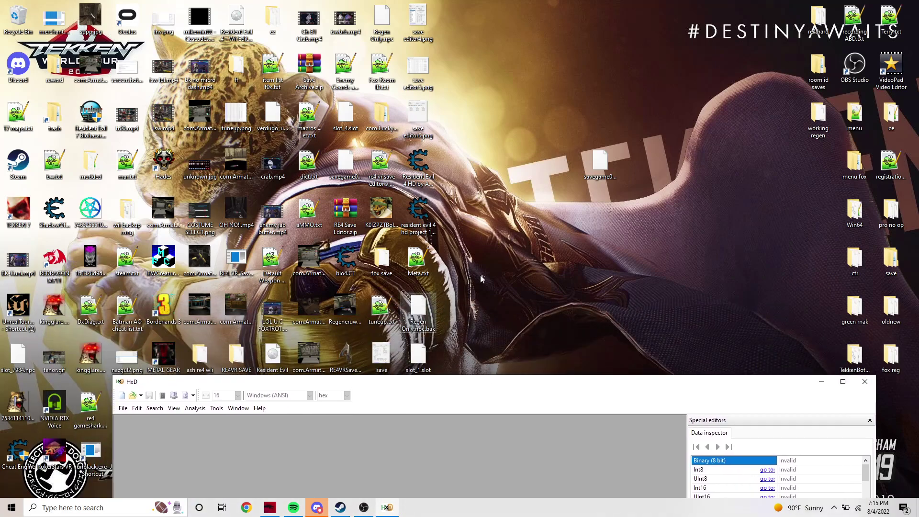
pyautogui.moveTo(597, 162); pyautogui.dragTo(564, 430)
pyautogui.click(843, 381)
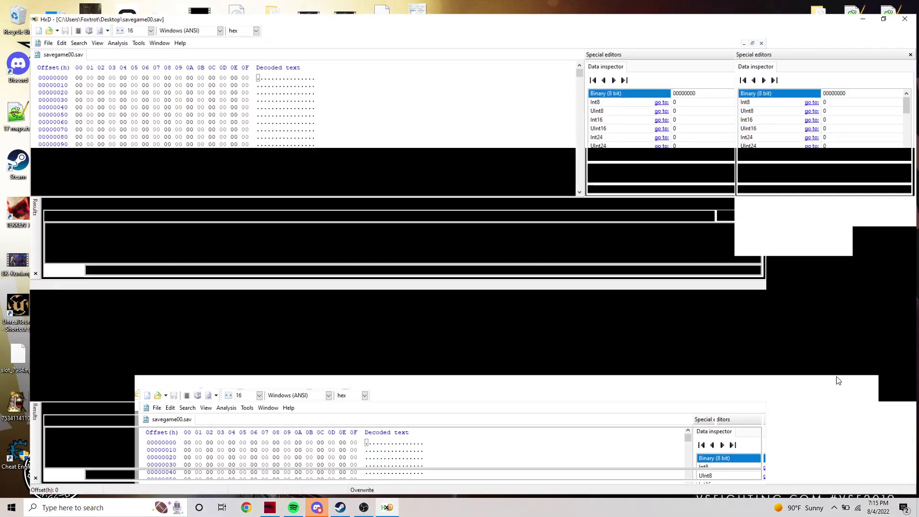
# Step: Search savegame00.sav forward for three successive occurrences of the hex values 7c 00 01
pyautogui.hotkey('ctrl', 'f')
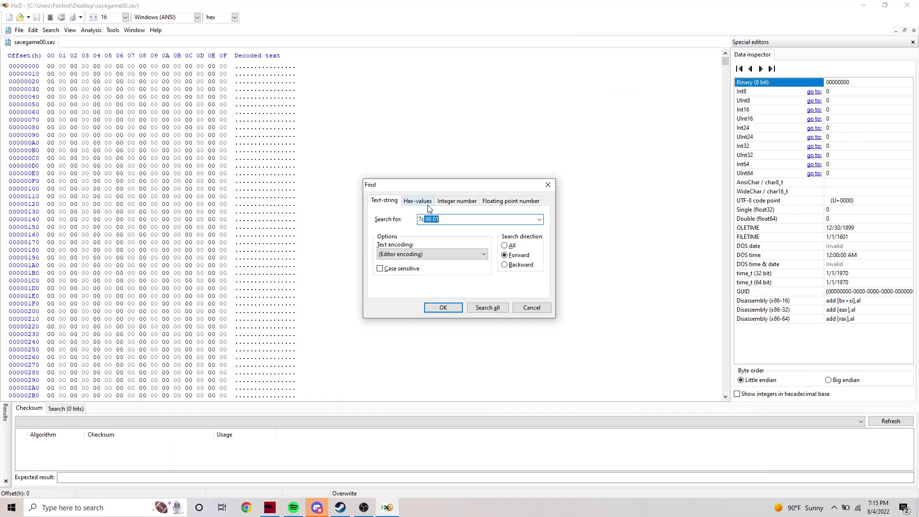
pyautogui.click(417, 200)
pyautogui.click(439, 217)
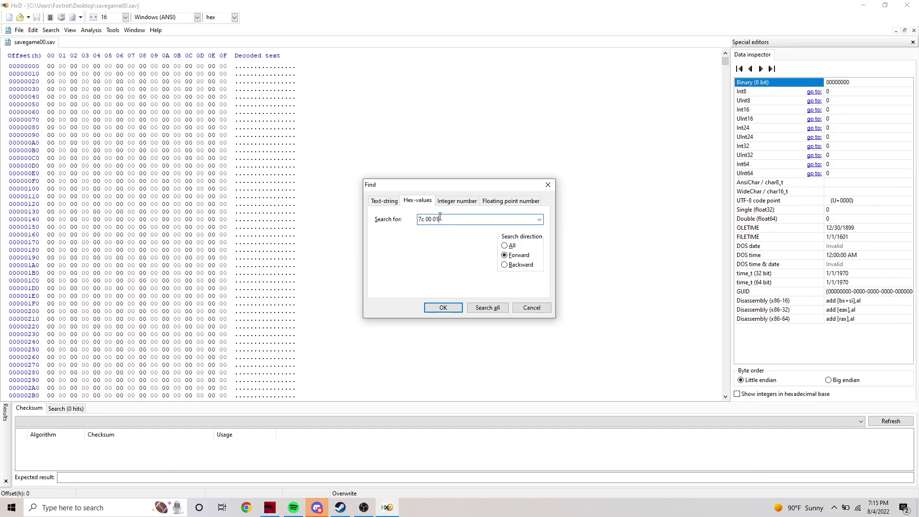
pyautogui.press('Return')
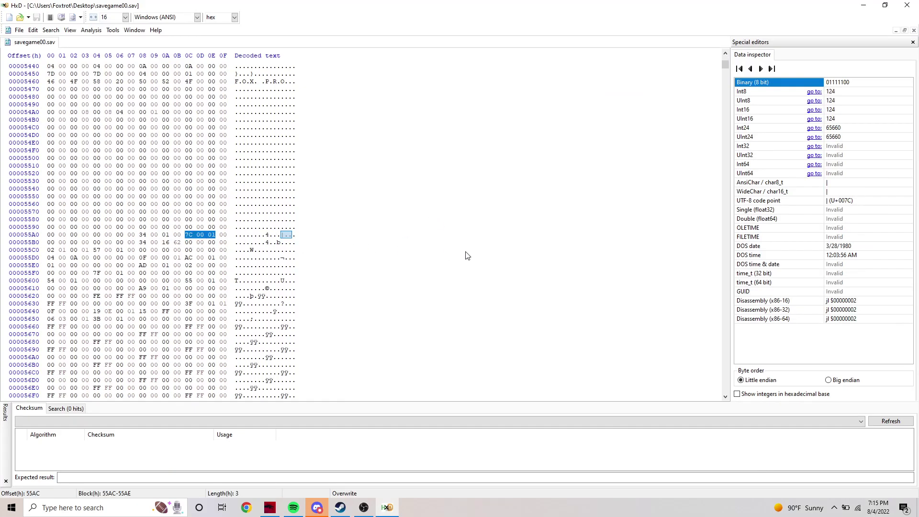
pyautogui.hotkey('ctrl', 'f')
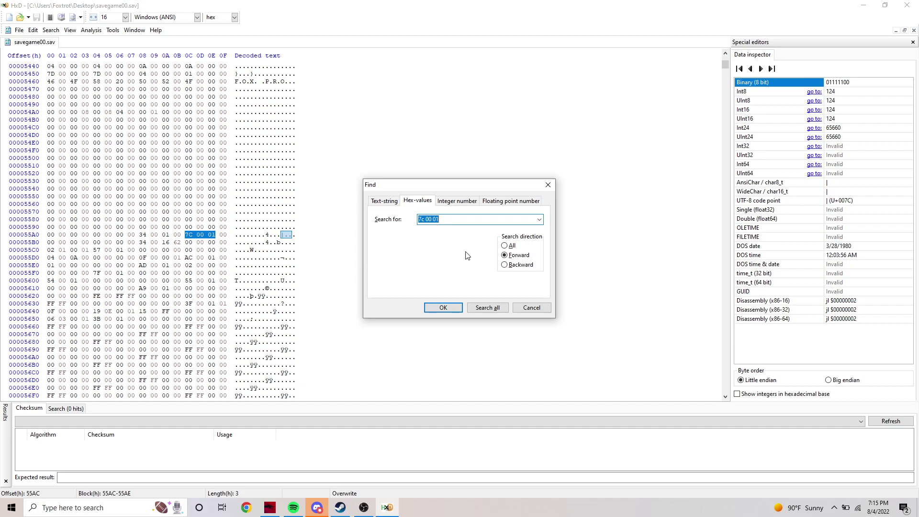
pyautogui.press('Return')
pyautogui.hotkey('ctrl', 'f')
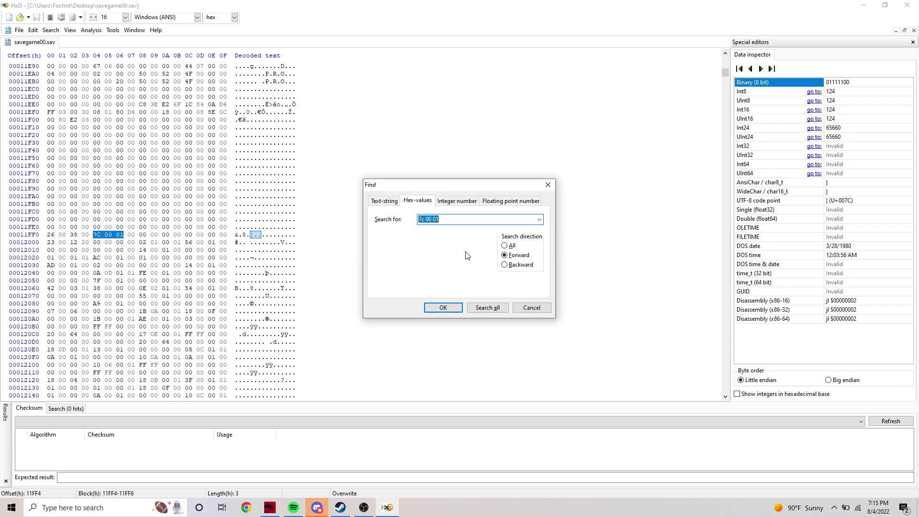
pyautogui.press('Return')
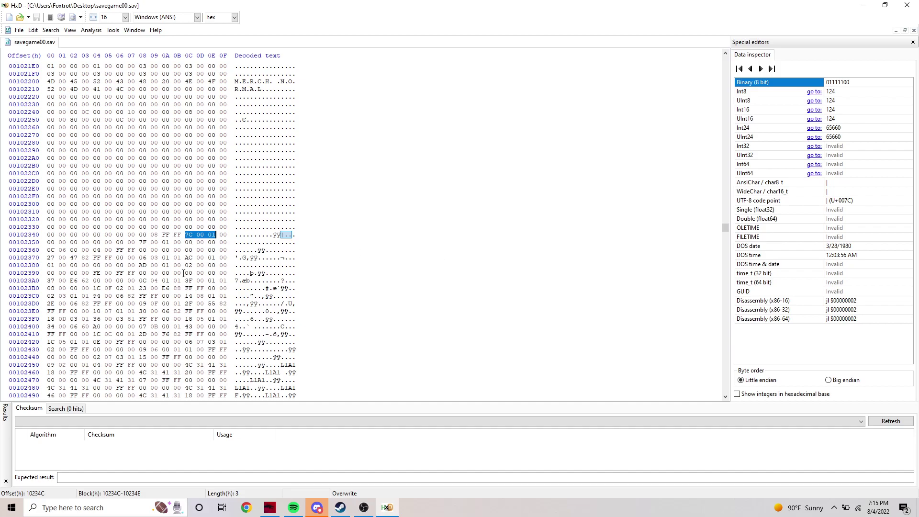
# Step: Search backward for the hex values 7c 00 01 to return to the first occurrence and view the inventory bytes around it
pyautogui.hotkey('ctrl', 'f')
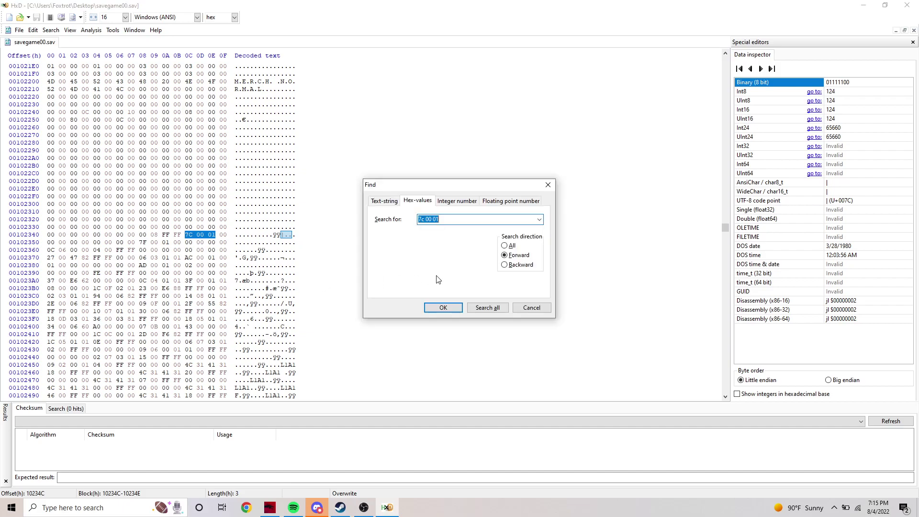
pyautogui.click(513, 266)
pyautogui.press('Return')
pyautogui.hotkey('ctrl', 'f')
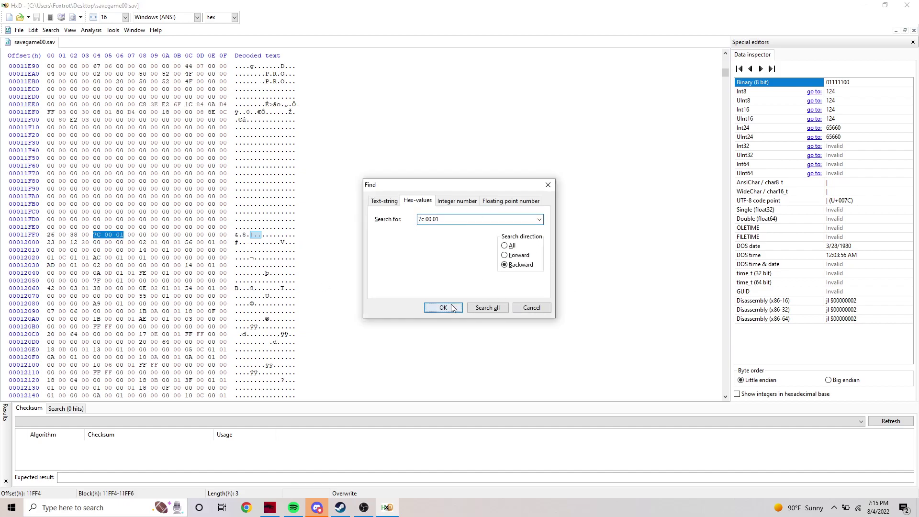
pyautogui.click(452, 308)
pyautogui.scroll(-3, 107, 135)
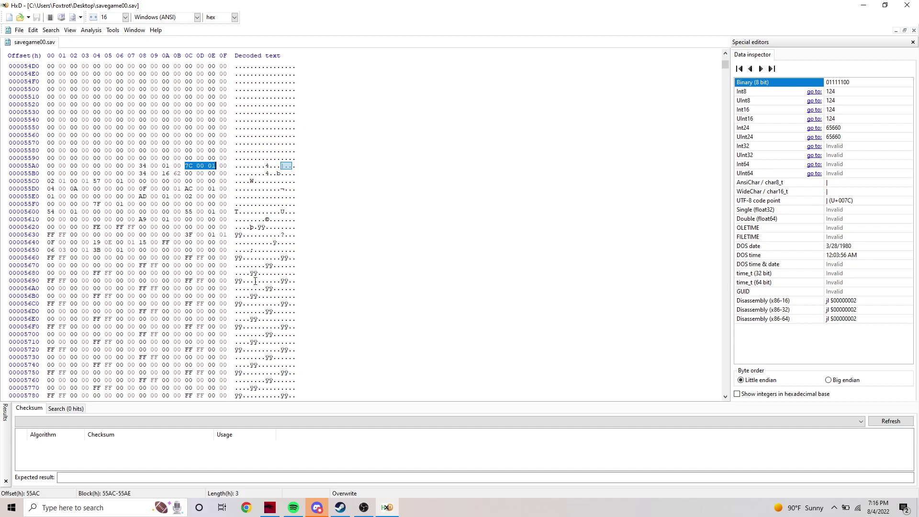
# Step: Open fox re4 list.txt from the desktop in Notepad++ and locate its INF AMMO section
pyautogui.press('super+d')
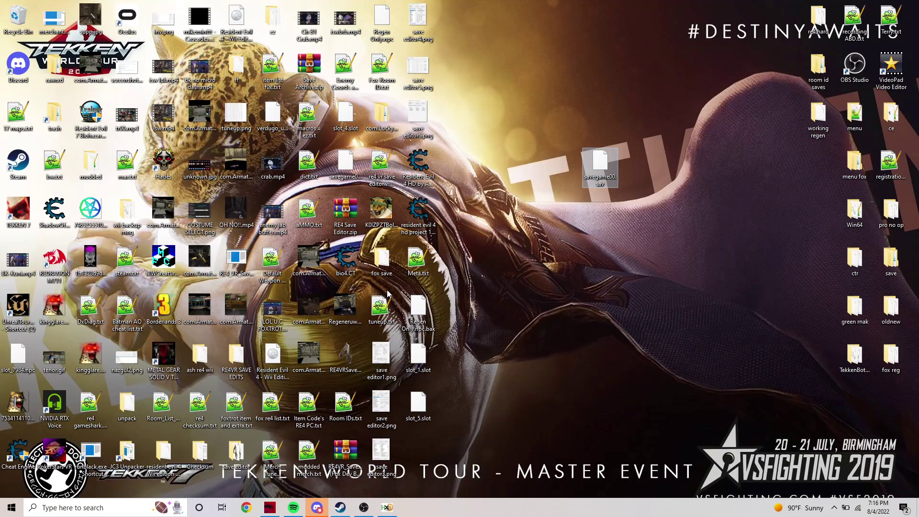
pyautogui.doubleClick(279, 410)
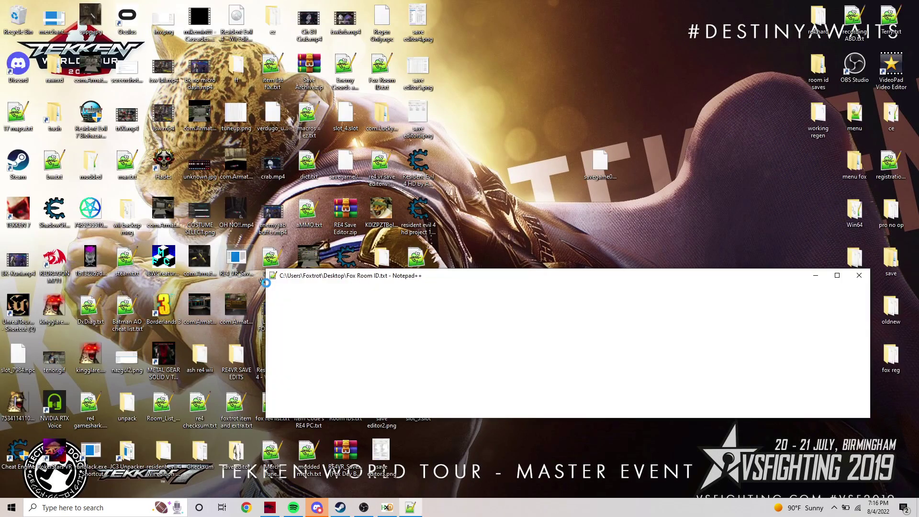
pyautogui.click(836, 273)
pyautogui.click(196, 181)
pyautogui.scroll(-20, 232, 225)
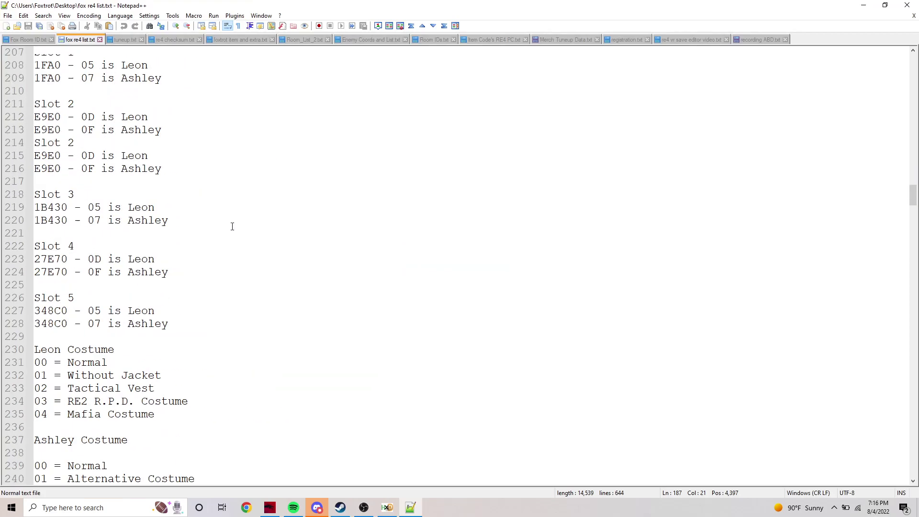
pyautogui.scroll(6, 280, 229)
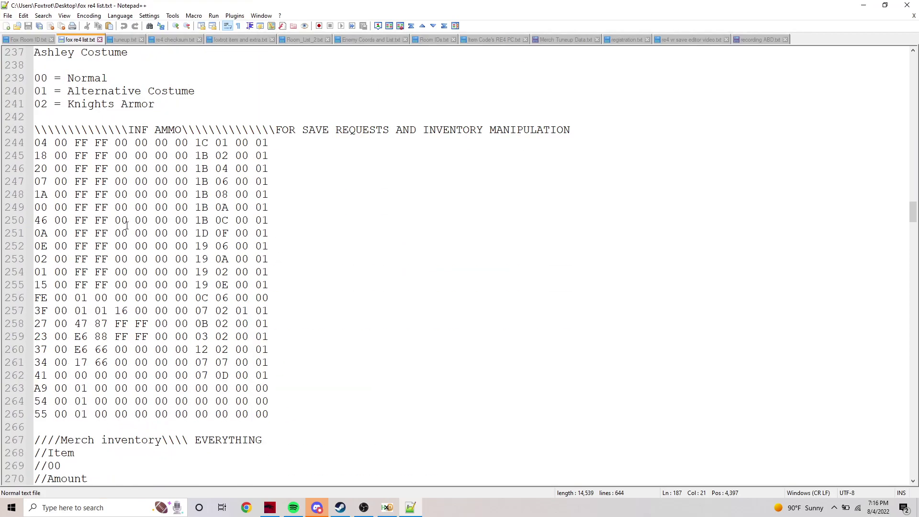
# Step: Copy the first INF AMMO row, 04 00 FF FF 00 00 00 00 1C 01 00 01, and switch back to HxD
pyautogui.moveTo(30, 146); pyautogui.dragTo(278, 150)
pyautogui.hotkey('ctrl', 'c')
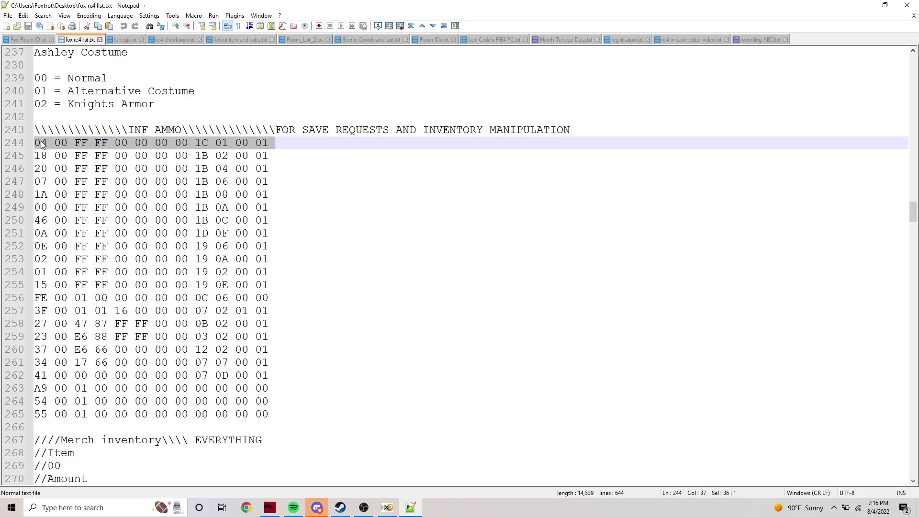
pyautogui.moveTo(74, 143); pyautogui.dragTo(111, 141)
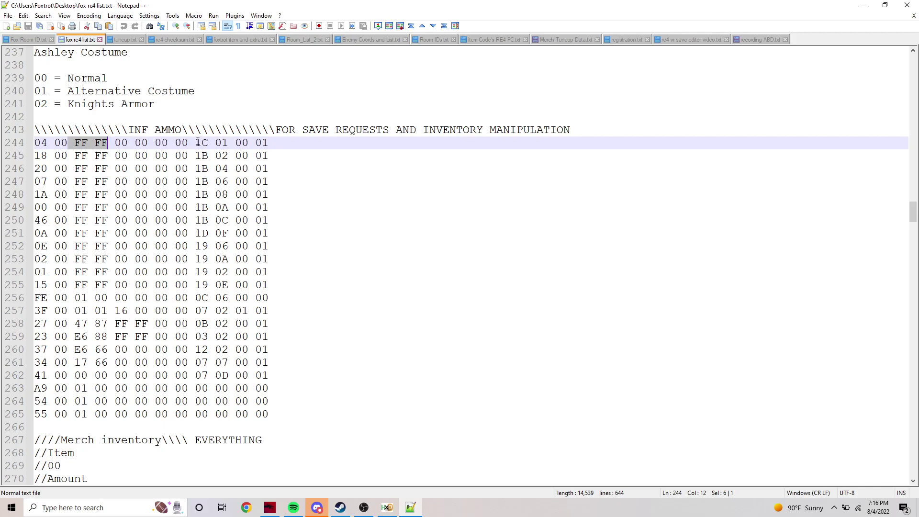
pyautogui.moveTo(189, 142); pyautogui.dragTo(37, 146)
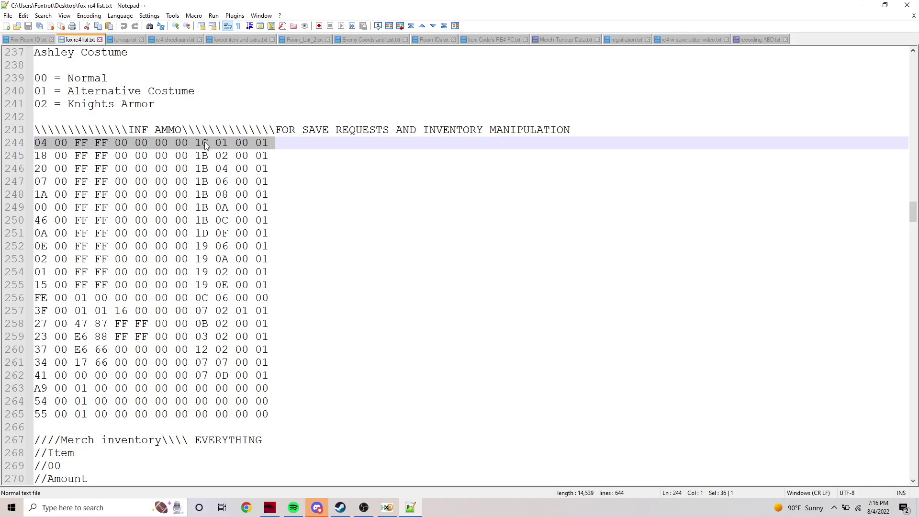
pyautogui.click(387, 507)
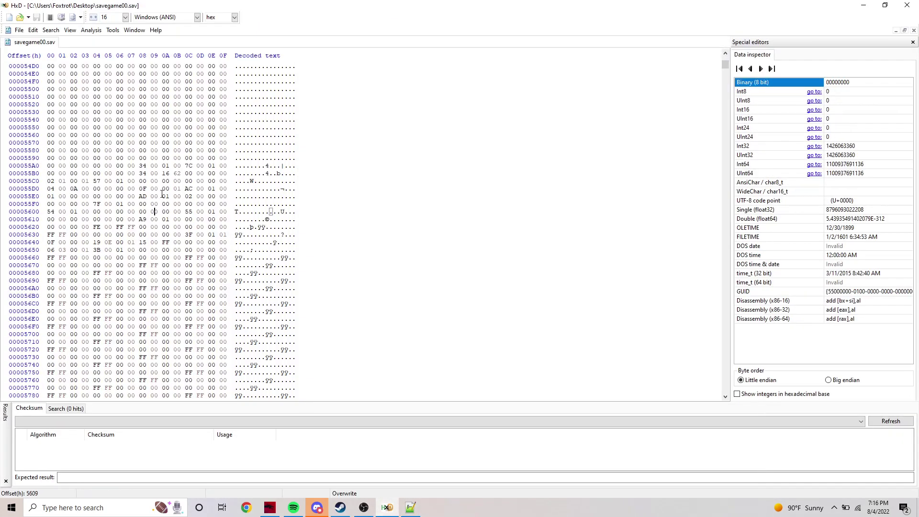
pyautogui.moveTo(139, 173); pyautogui.dragTo(114, 181)
pyautogui.click(137, 174)
pyautogui.hotkey('ctrl', 'v')
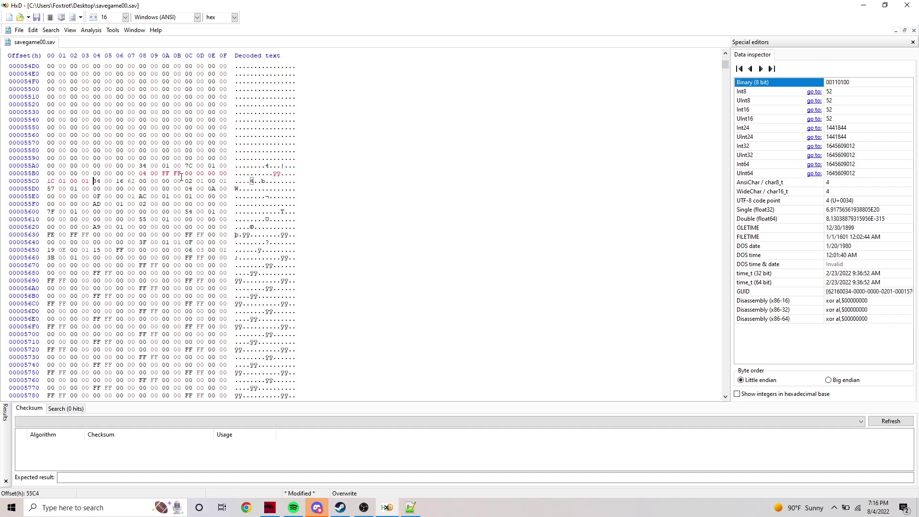
pyautogui.hotkey('ctrl', 'z')
# Step: Overwrite the 12-byte inventory entry at offset 55B8 with the copied row 04 00 FF FF 00 00 00 00 1C 01 00 01
pyautogui.moveTo(91, 181); pyautogui.dragTo(135, 171)
pyautogui.hotkey('ctrl', 'v')
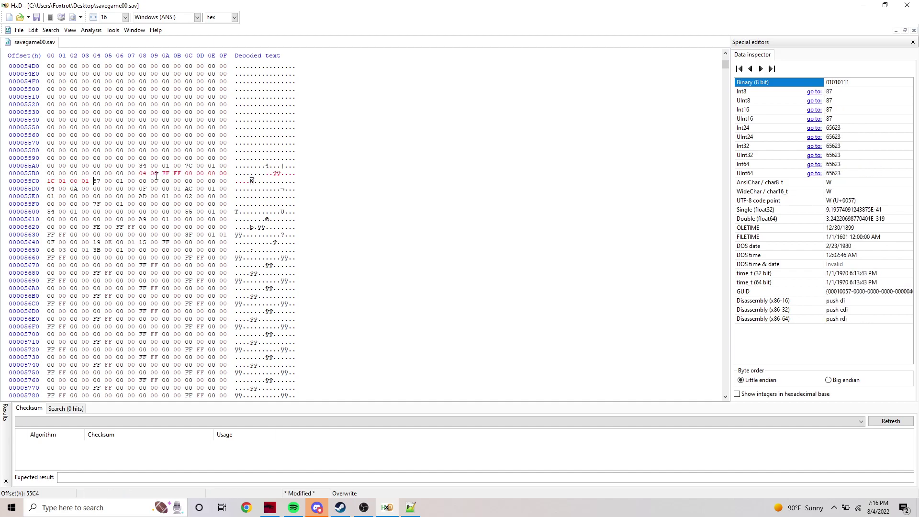
# Step: Save the edited savegame00.sav and close both the hex editor and the text editor
pyautogui.hotkey('ctrl', 's')
pyautogui.click(907, 5)
pyautogui.click(907, 5)
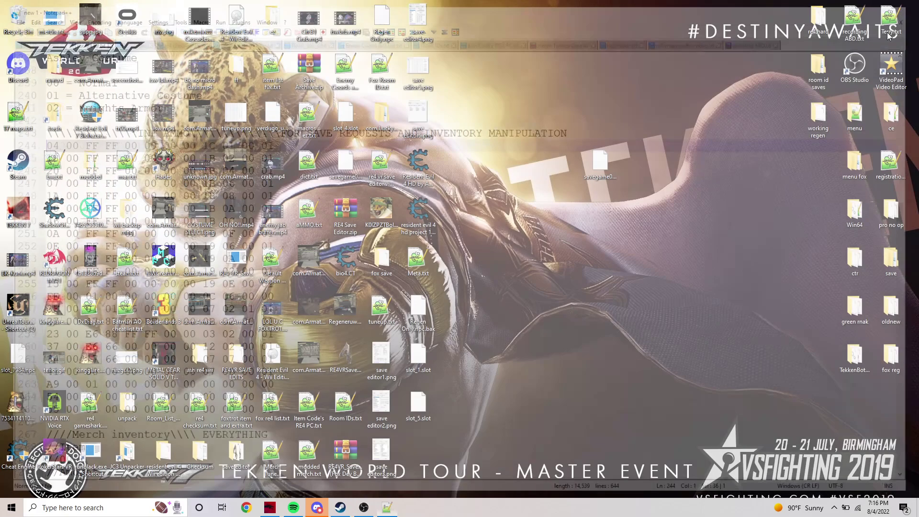
# Step: Launch RE4 VR Save Editor from the desktop and load savegame00.sav
pyautogui.doubleClick(347, 363)
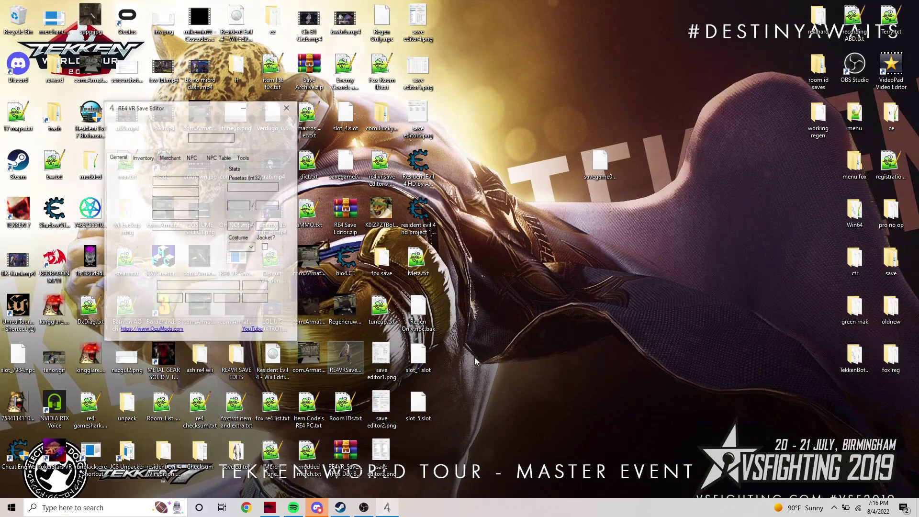
pyautogui.click(125, 137)
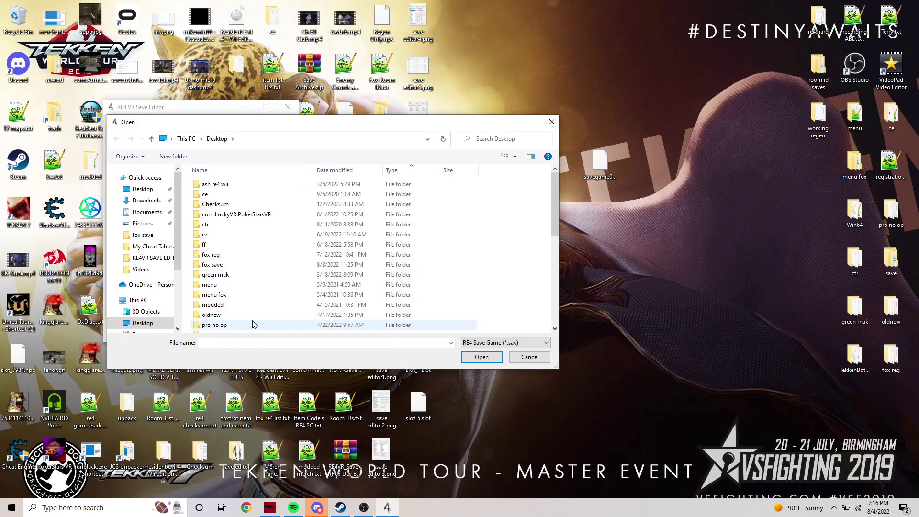
pyautogui.write('sa')
pyautogui.click(279, 441)
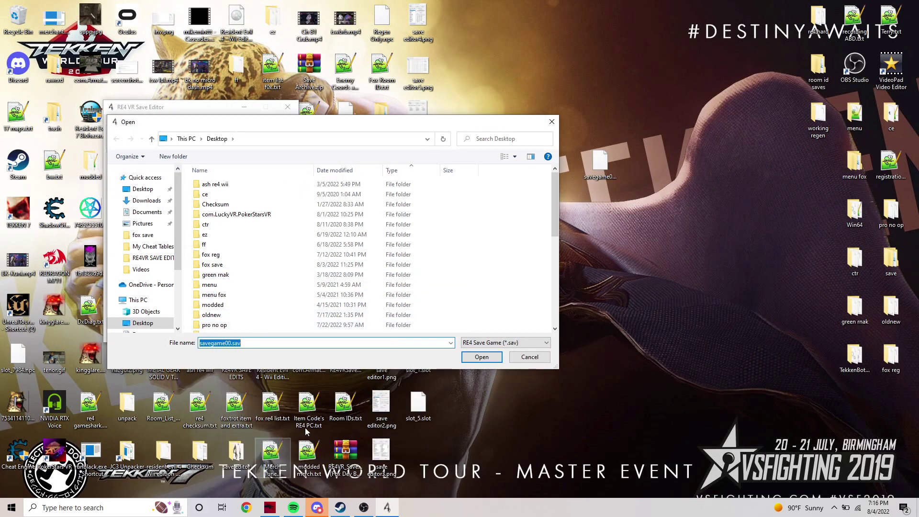
pyautogui.click(471, 355)
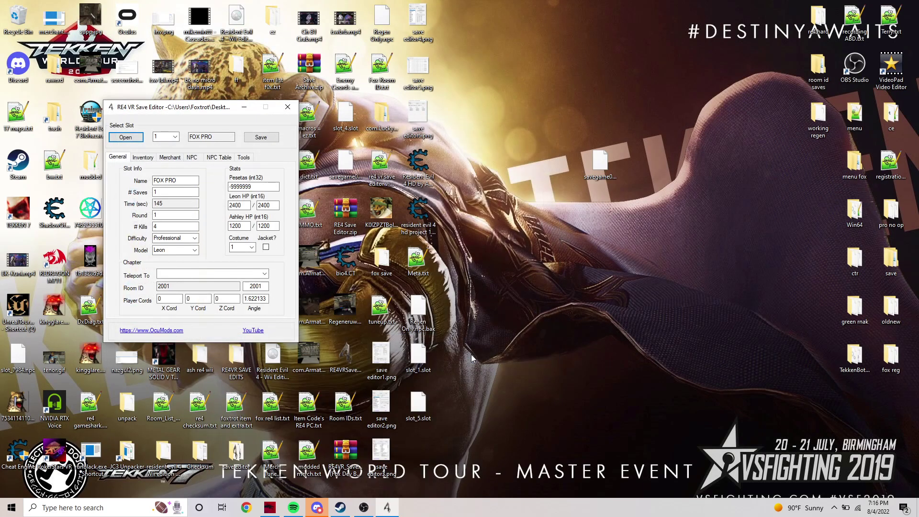
# Step: Set byte DD of the first Handgun Ammo entry in slot 1's inventory to FF, then save the entry and the slot
pyautogui.click(143, 157)
pyautogui.click(136, 186)
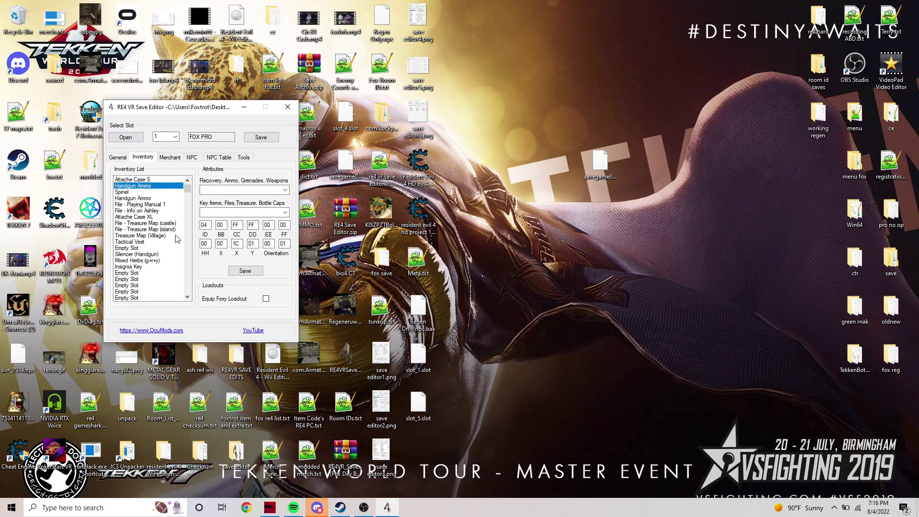
pyautogui.doubleClick(252, 225)
pyautogui.write('FF')
pyautogui.click(245, 270)
pyautogui.click(261, 137)
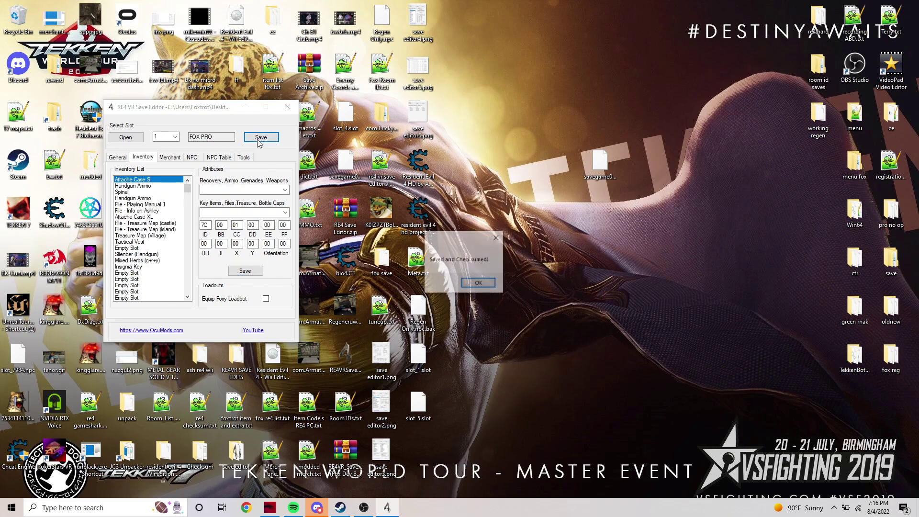
pyautogui.click(478, 284)
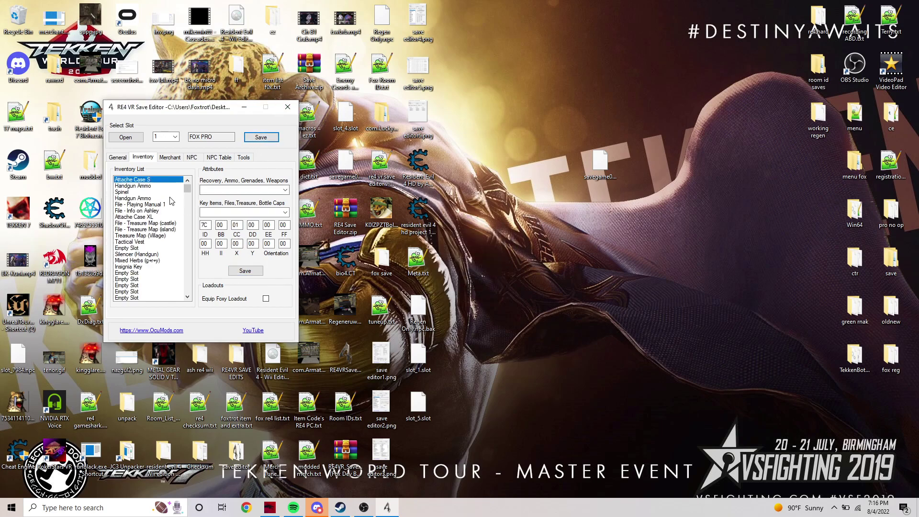
# Step: Check the bytes of the Spinel and first Handgun Ammo entries, and inspect slot 1's Pesetas value
pyautogui.click(142, 192)
pyautogui.click(137, 186)
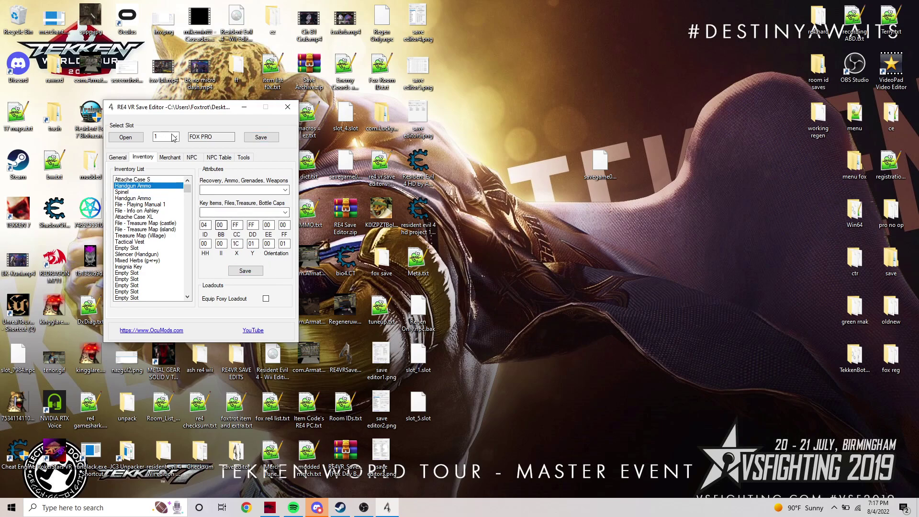
pyautogui.moveTo(175, 108); pyautogui.dragTo(441, 146)
pyautogui.click(383, 195)
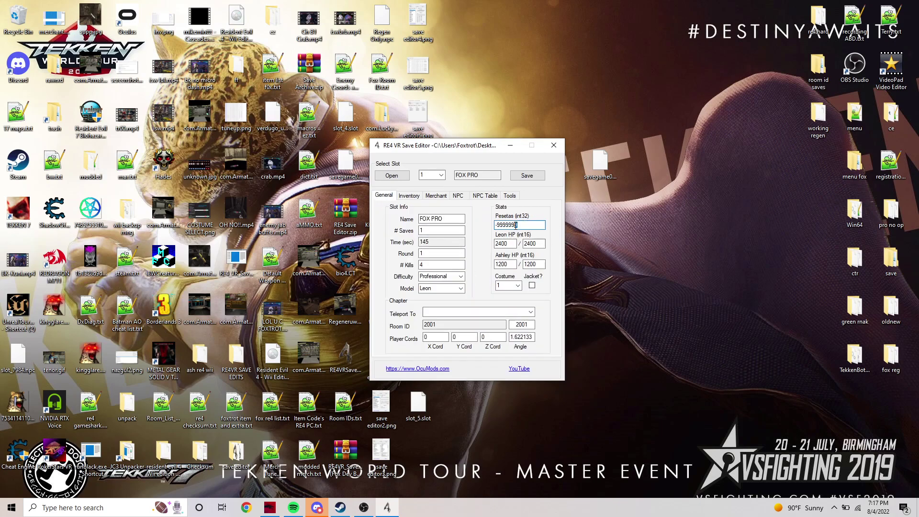
pyautogui.moveTo(515, 225); pyautogui.dragTo(486, 228)
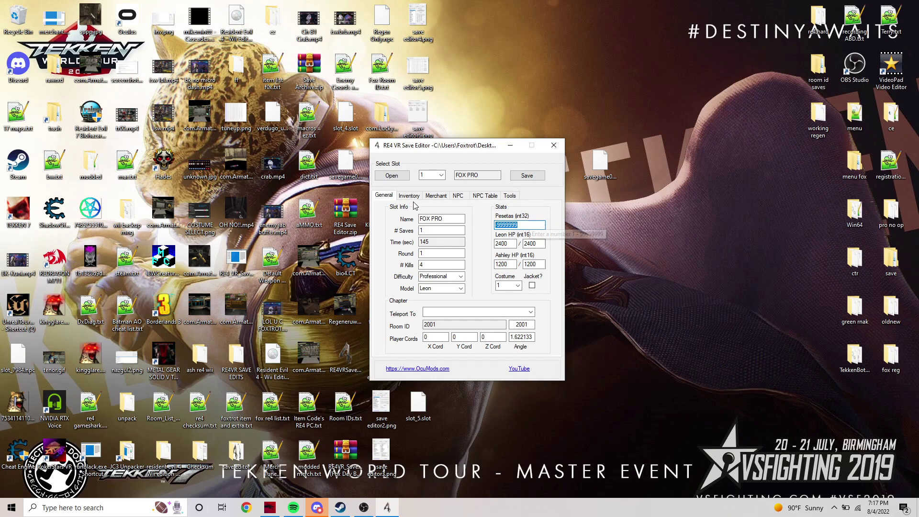
# Step: Examine the hex values and layout of several Iron Maiden 2 entries in slot 1's NPC list
pyautogui.click(458, 195)
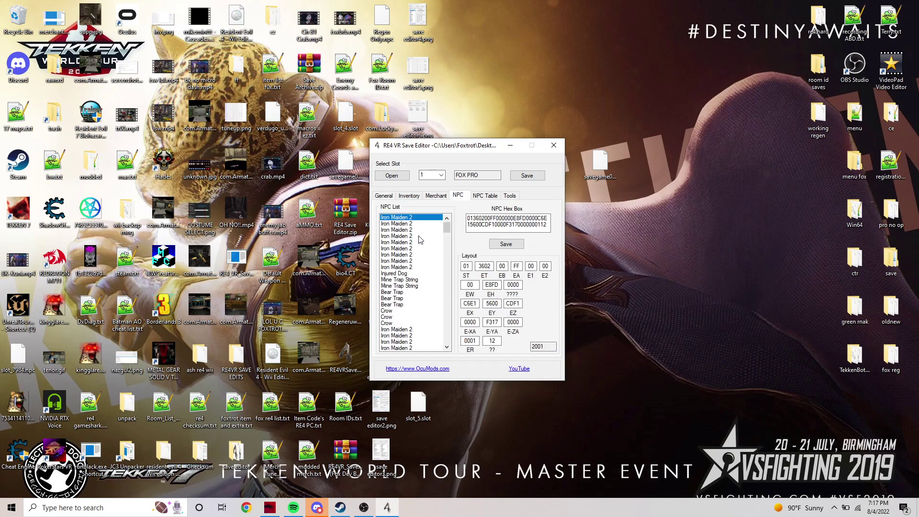
pyautogui.click(400, 229)
pyautogui.click(401, 263)
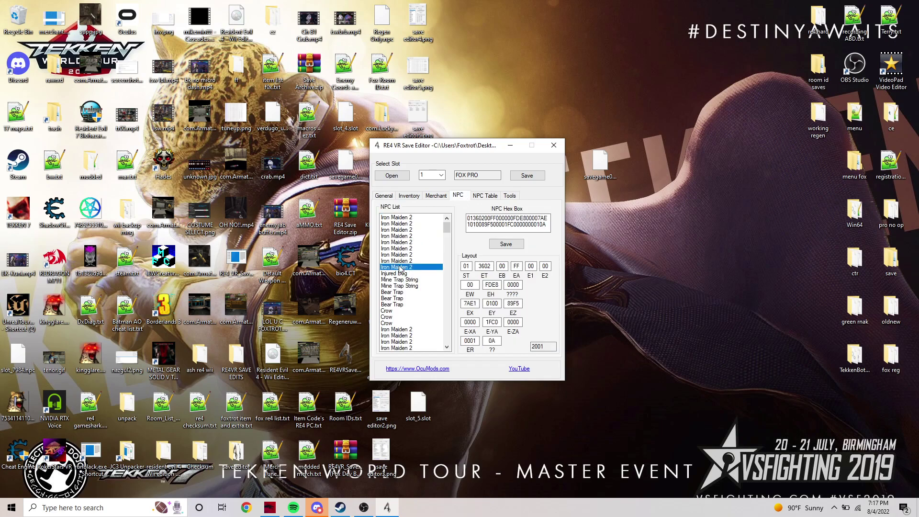
pyautogui.click(395, 224)
pyautogui.click(395, 218)
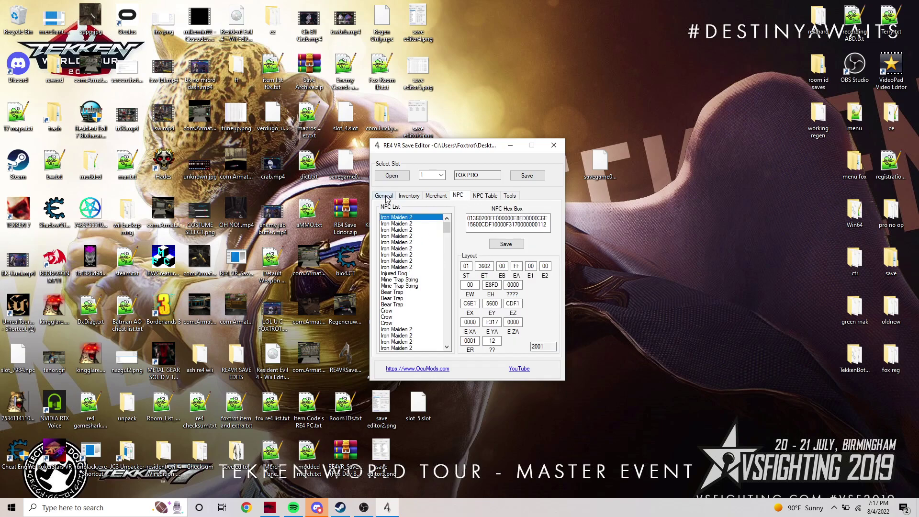
# Step: Set slot 1's Pesetas to 0 and save the slot
pyautogui.click(384, 196)
pyautogui.doubleClick(507, 225)
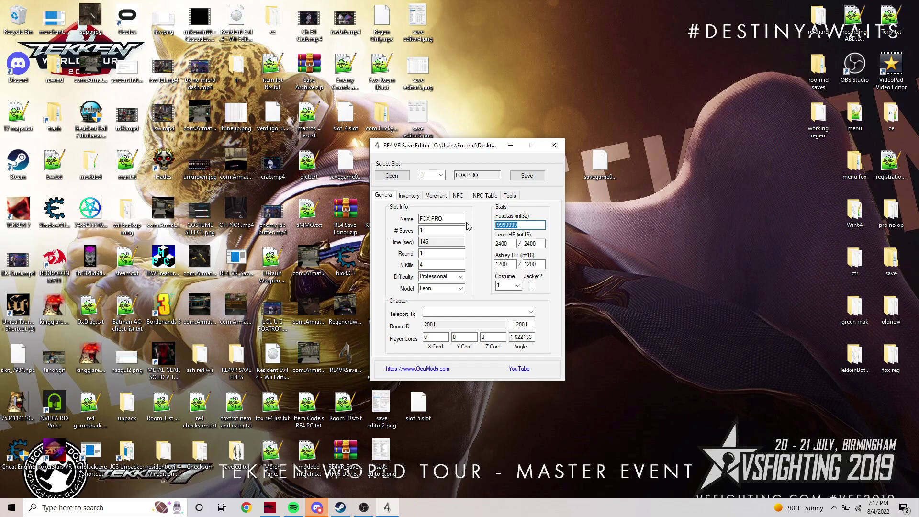
pyautogui.write('0')
pyautogui.click(527, 176)
pyautogui.click(479, 283)
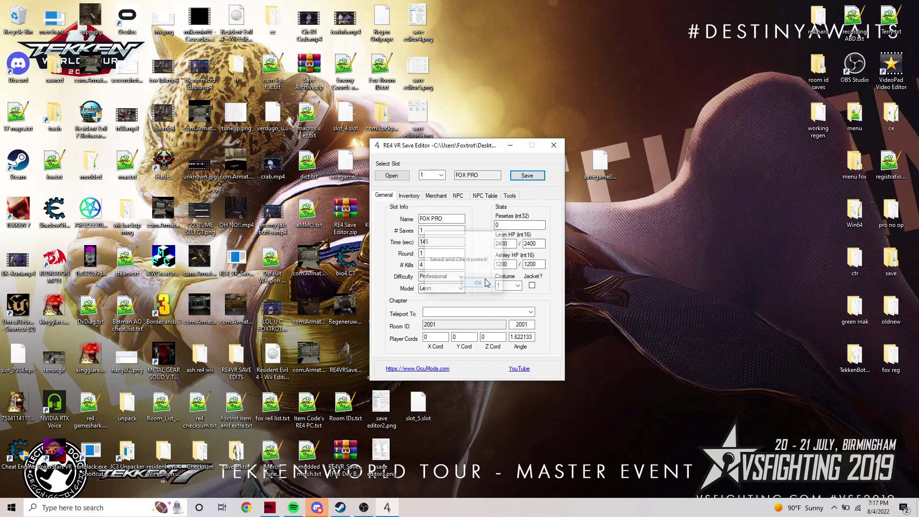
# Step: Show slot 1's inventory list again
pyautogui.click(410, 196)
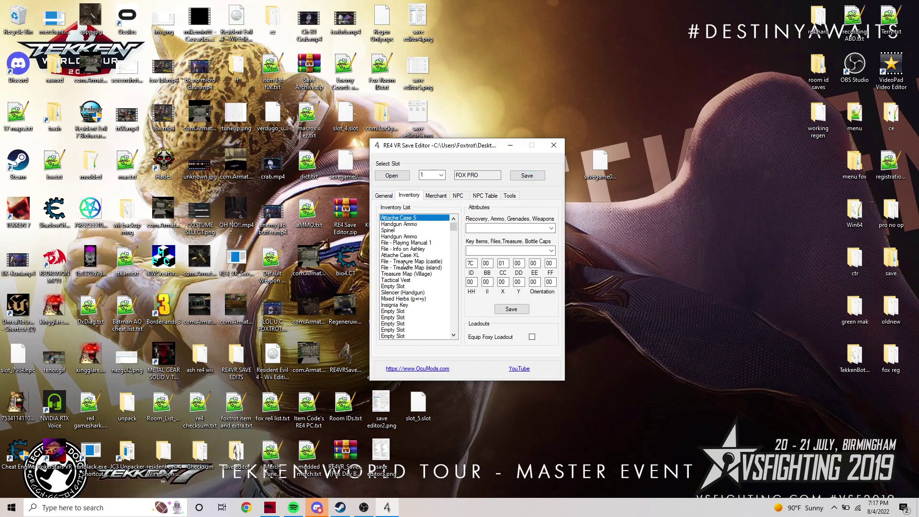